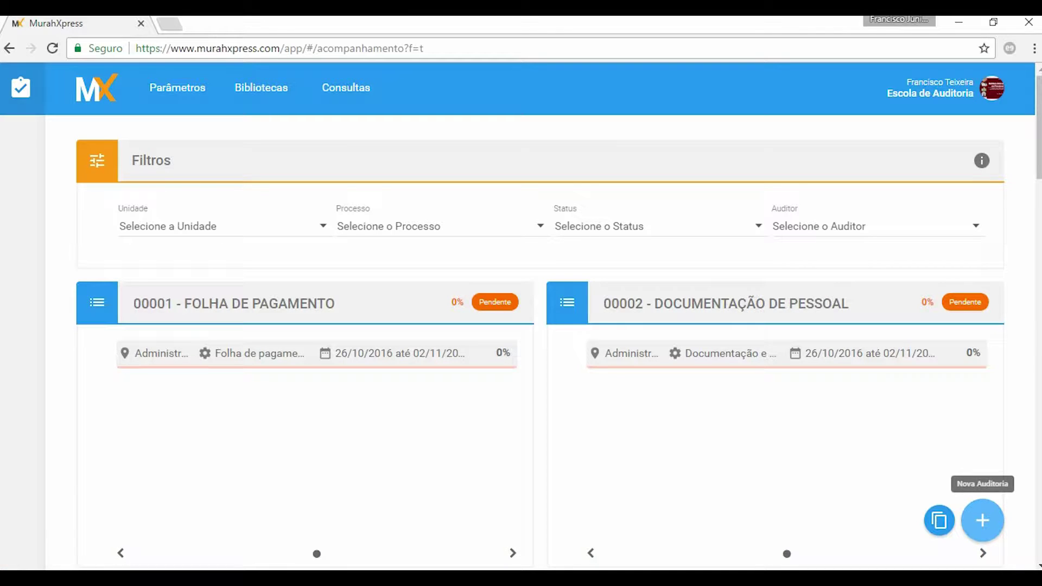
Create a new audit program named "Folha pagamento" with a frequency of 120
{"action": "left_click", "coordinate": [982, 520]}
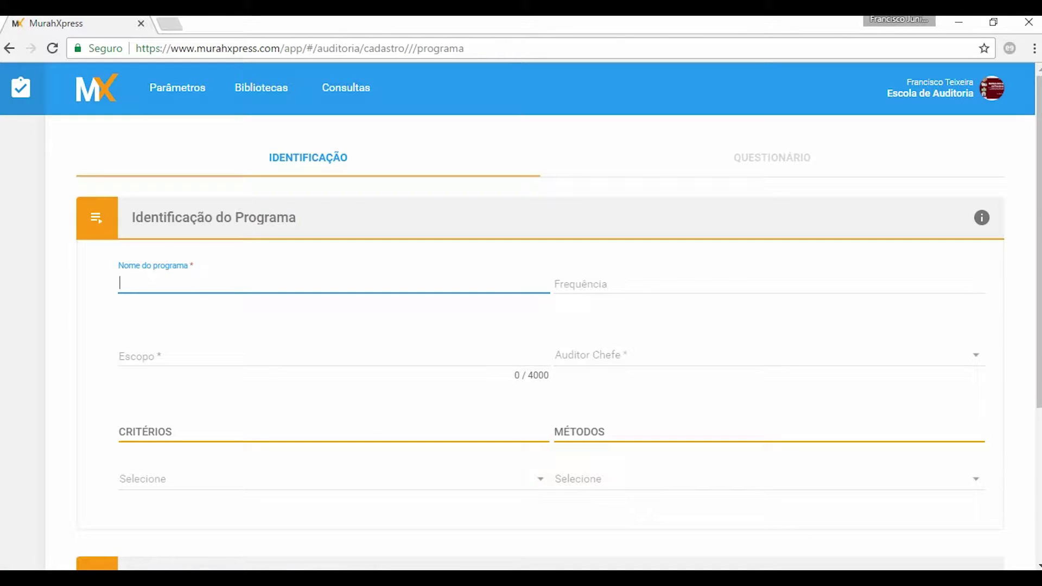
{"action": "type", "text": "Folh"}
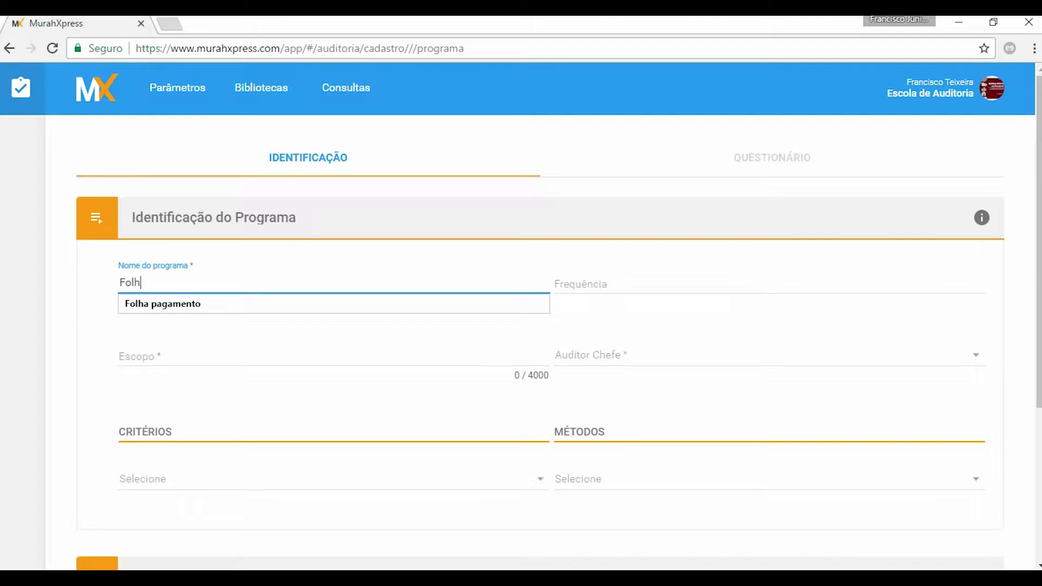
{"action": "key", "text": "Down"}
{"action": "key", "text": "Tab"}
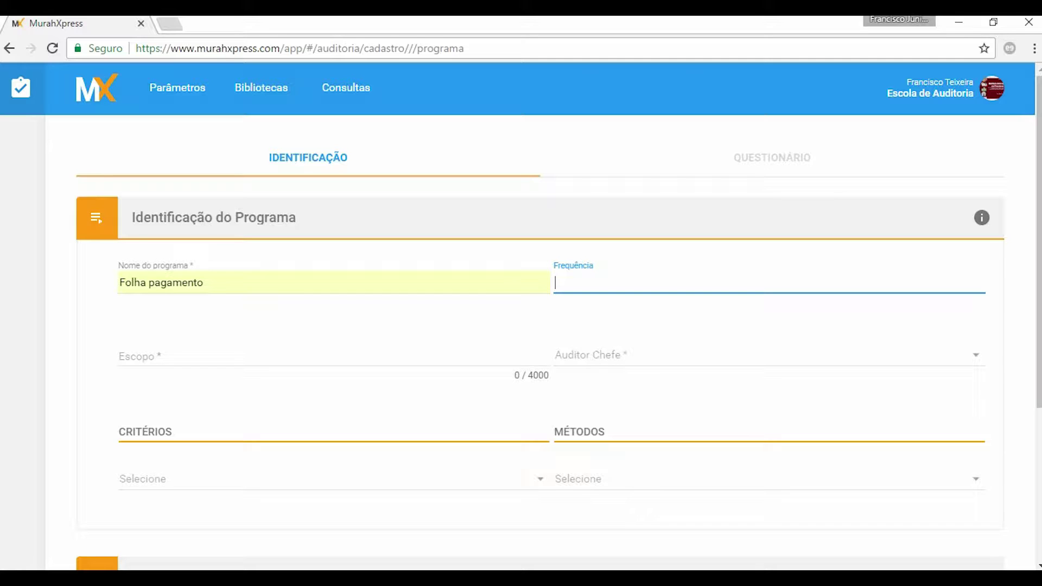
{"action": "type", "text": "120"}
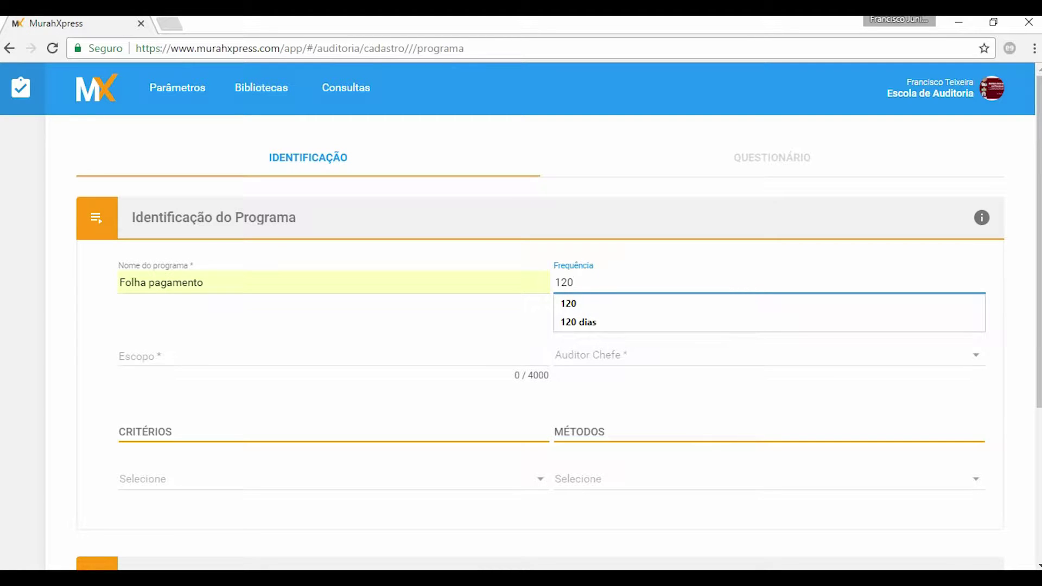
{"action": "key", "text": "Tab"}
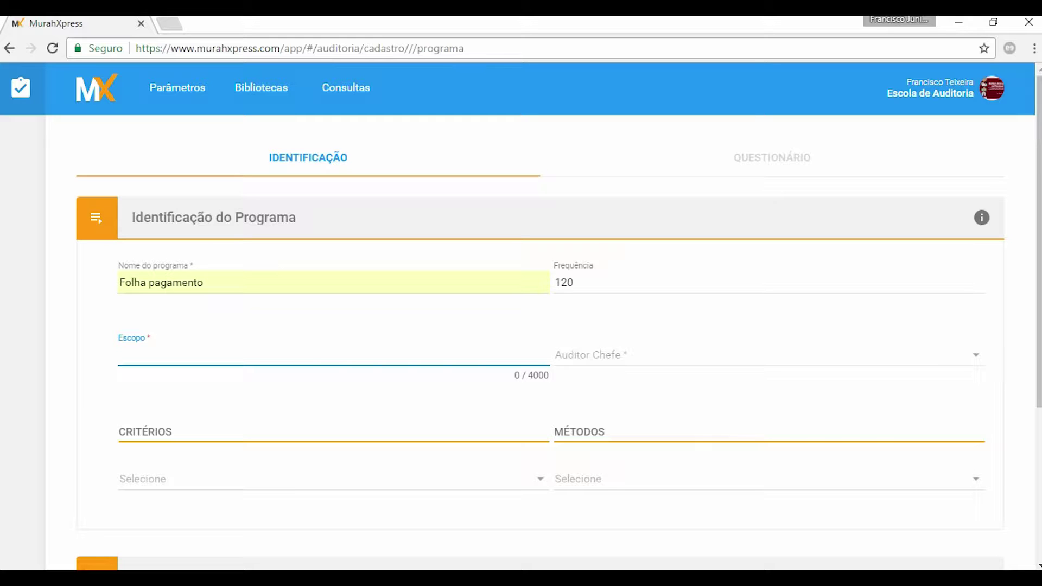
Enter the scope "Amostragem de acordo com o plano de auditoria" and choose Auditor 1 as chief auditor
{"action": "type", "text": "Amostragem de acordo com o plano de auditoria"}
{"action": "key", "text": "Tab"}
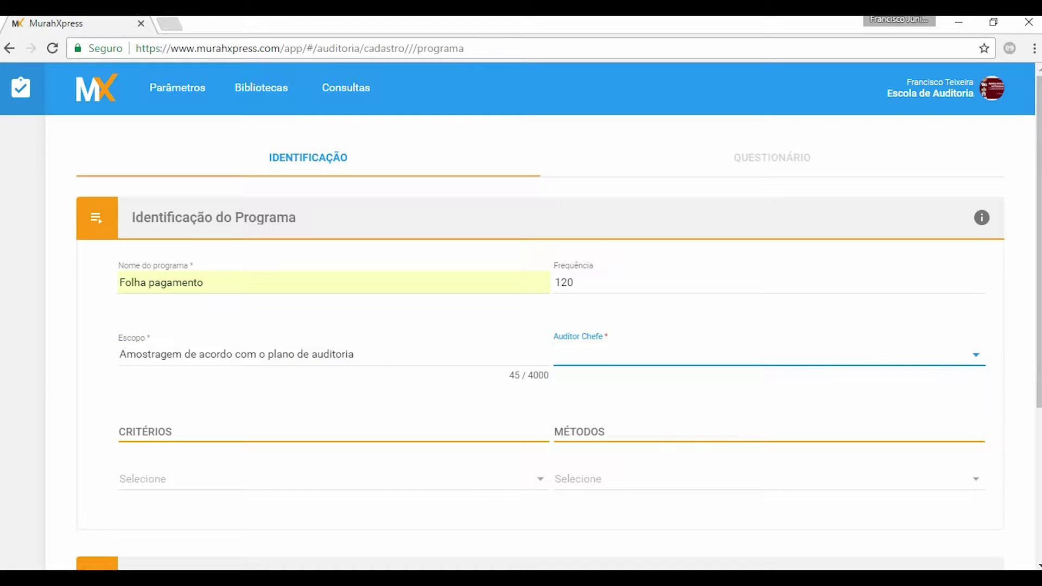
{"action": "key", "text": "Down"}
{"action": "key", "text": "Down"}
{"action": "key", "text": "Down"}
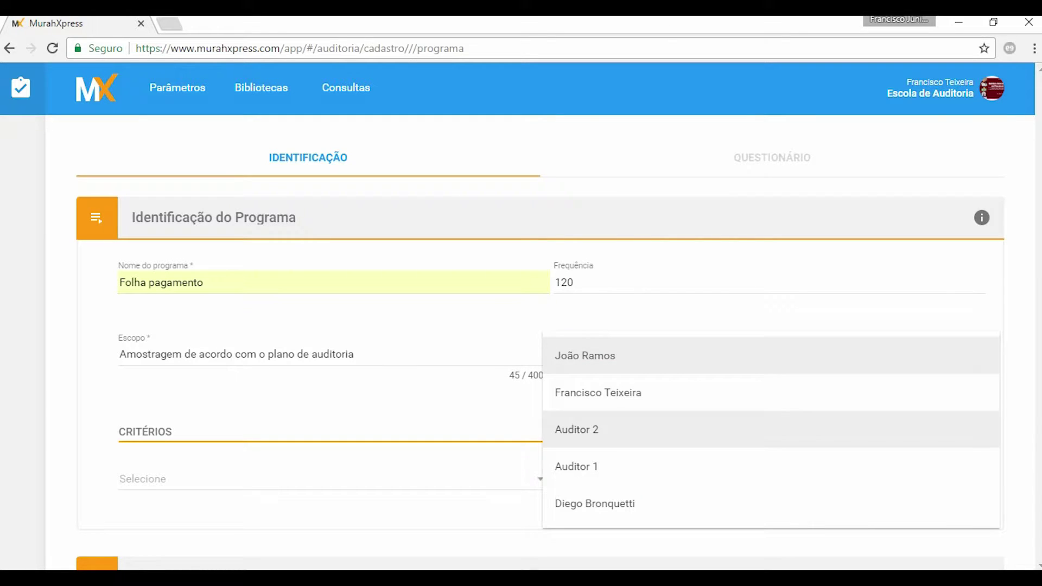
{"action": "key", "text": "Down"}
{"action": "key", "text": "Return"}
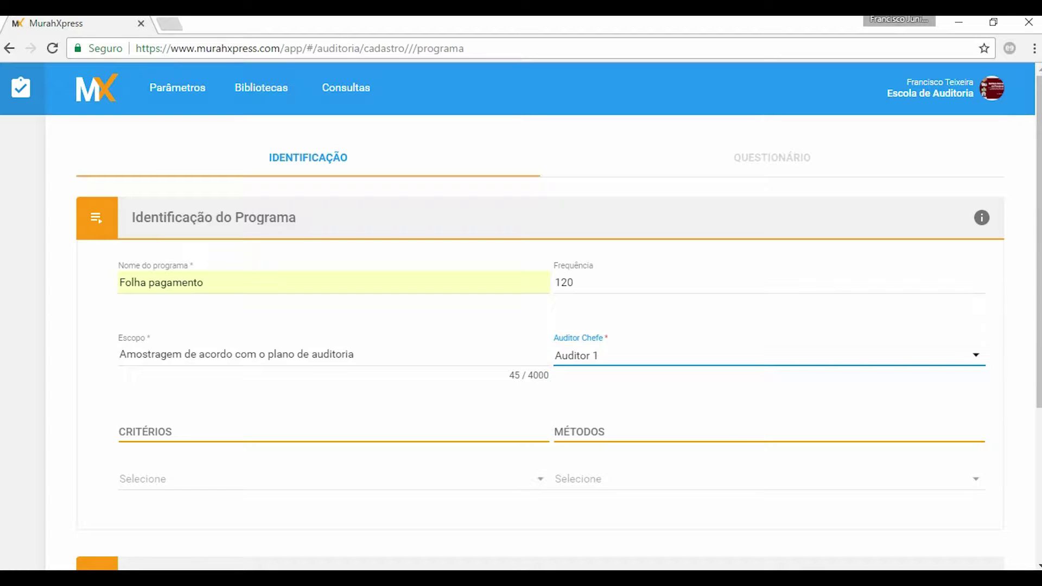
Add Padrão as the audit program's criterion and Padrão as its method
{"action": "scroll", "coordinate": [521, 342], "scroll_direction": "down", "scroll_amount": 3}
{"action": "left_click", "coordinate": [331, 324]}
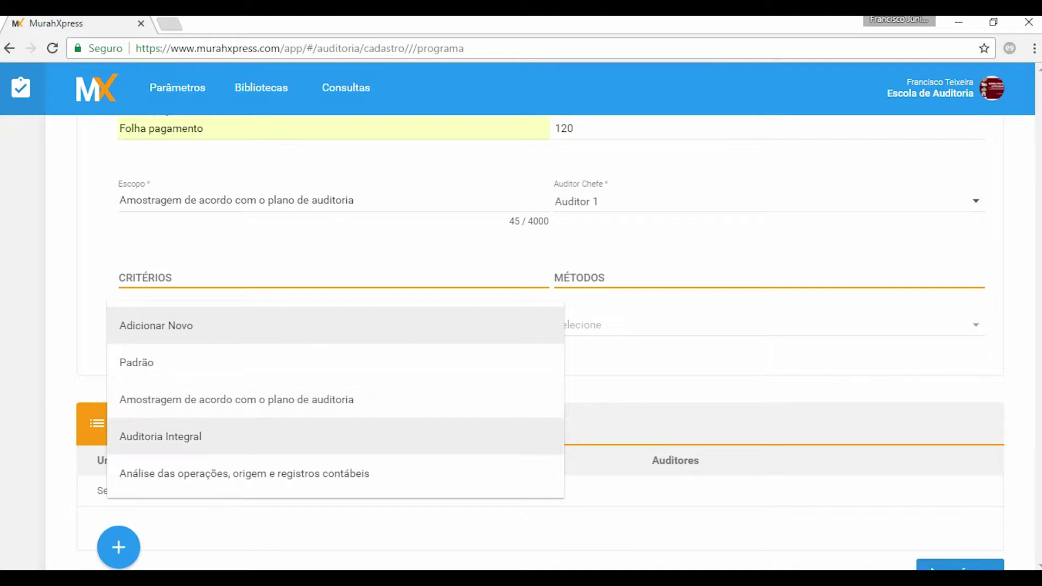
{"action": "left_click", "coordinate": [163, 361]}
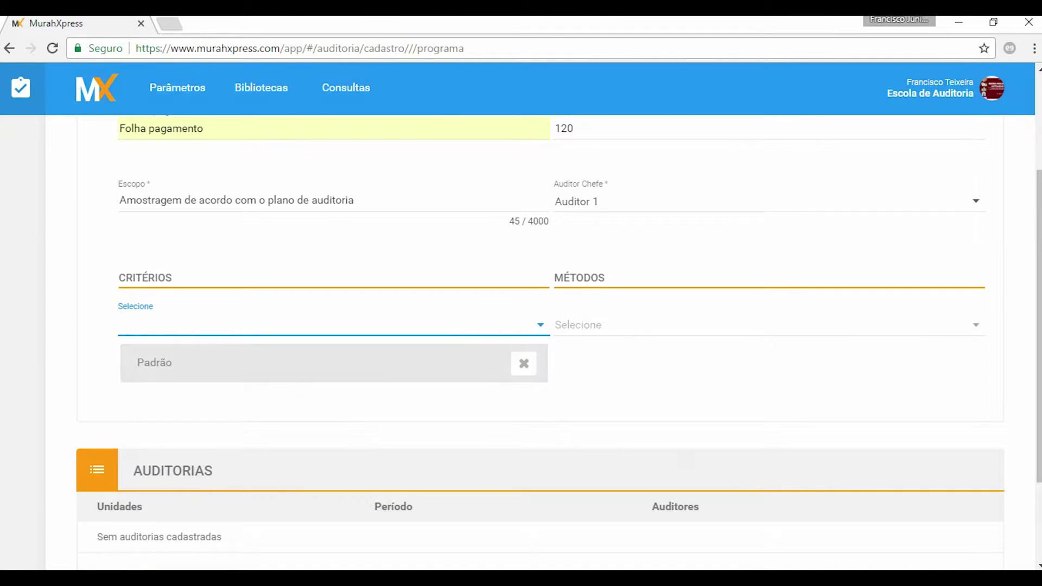
{"action": "left_click", "coordinate": [768, 324]}
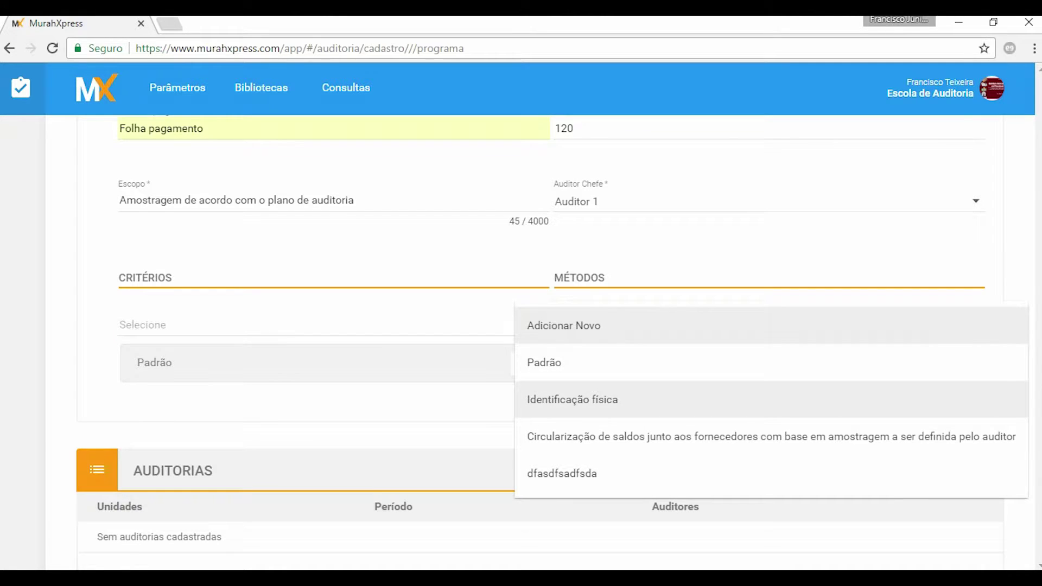
{"action": "left_click", "coordinate": [544, 362]}
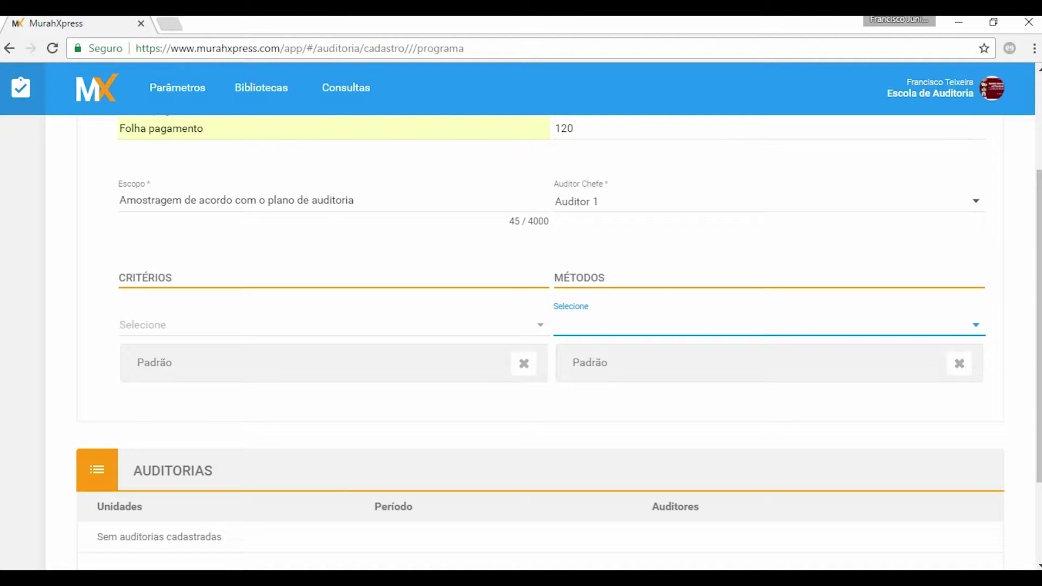
Start a new audit entry for the unit Administração de pessoal and assign Auditor 2 to it
{"action": "scroll", "coordinate": [521, 326], "scroll_direction": "down", "scroll_amount": 2}
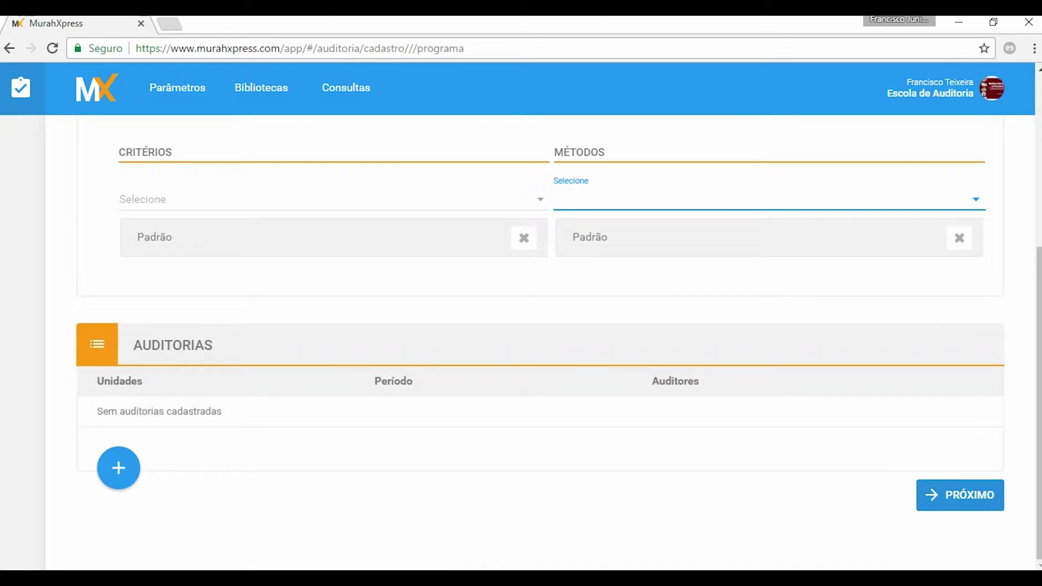
{"action": "left_click", "coordinate": [118, 468]}
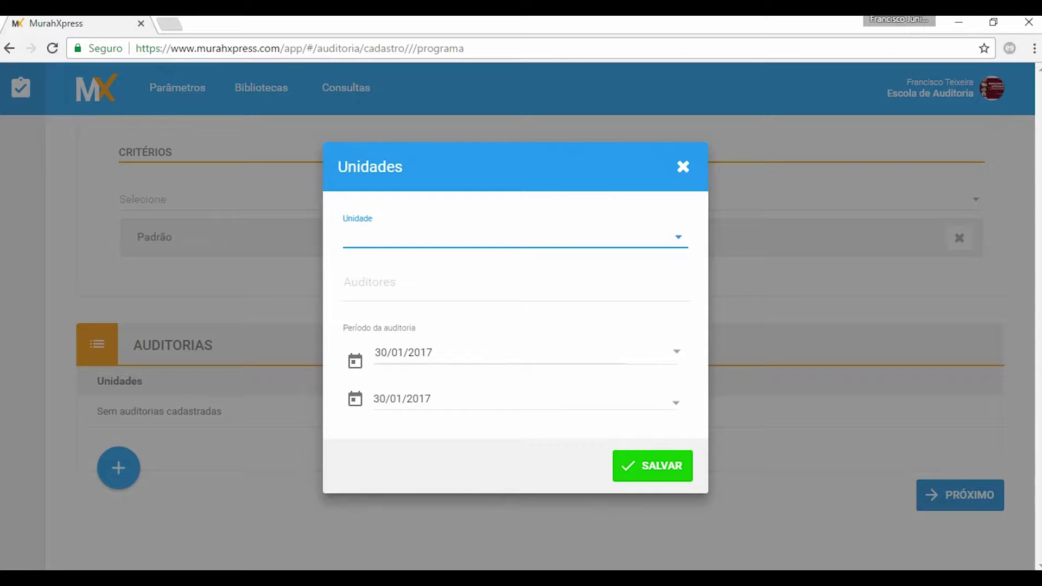
{"action": "key", "text": "Return"}
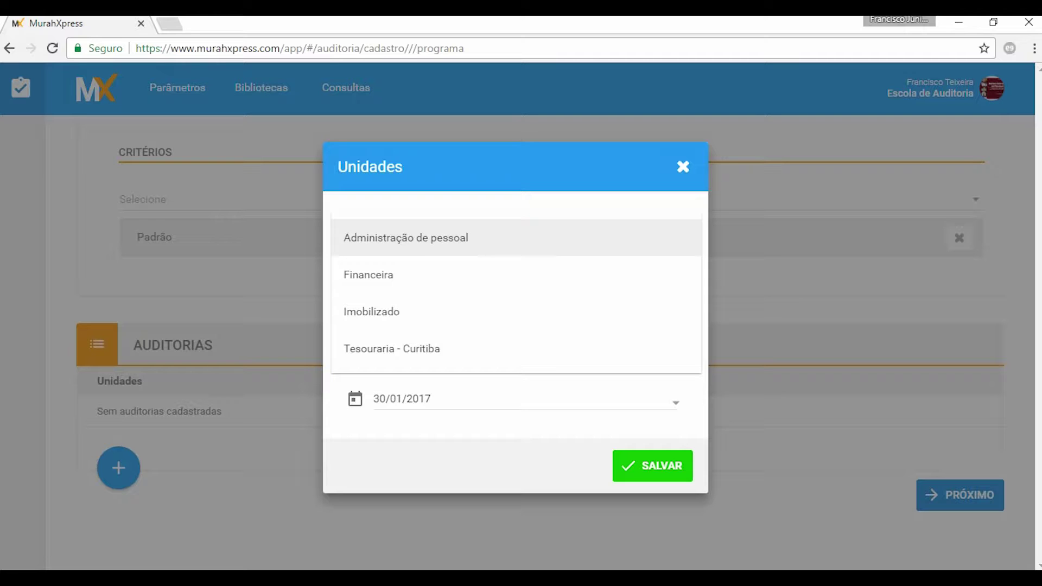
{"action": "left_click", "coordinate": [405, 238]}
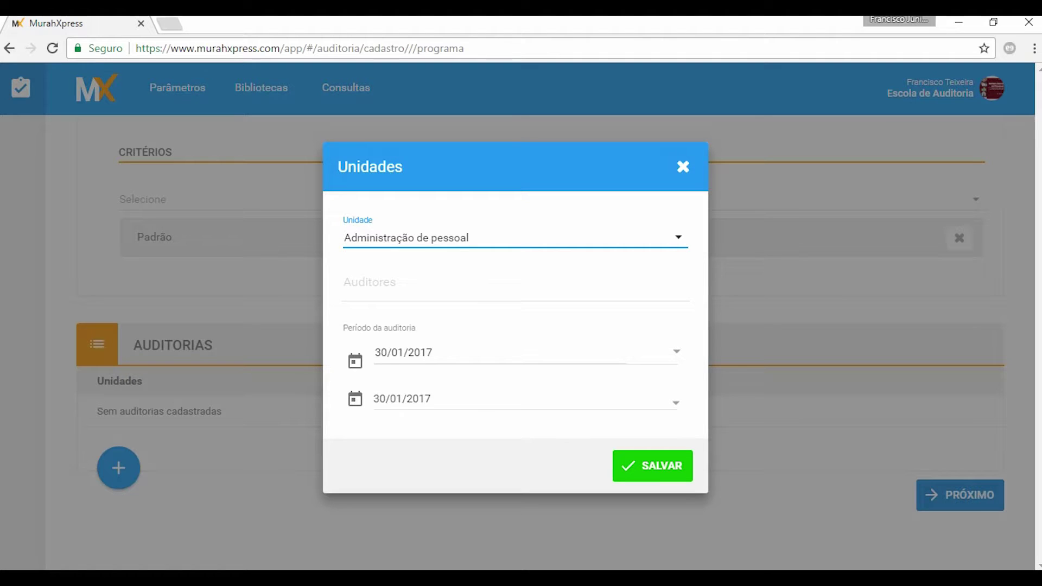
{"action": "left_click", "coordinate": [369, 282]}
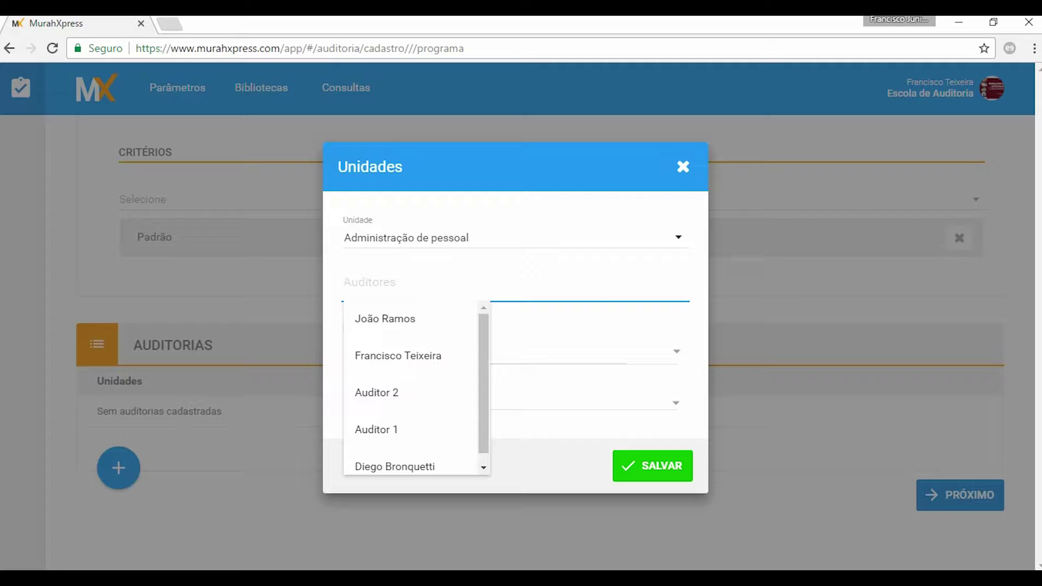
{"action": "key", "text": "Down"}
{"action": "key", "text": "Down"}
{"action": "key", "text": "Down"}
{"action": "key", "text": "Down"}
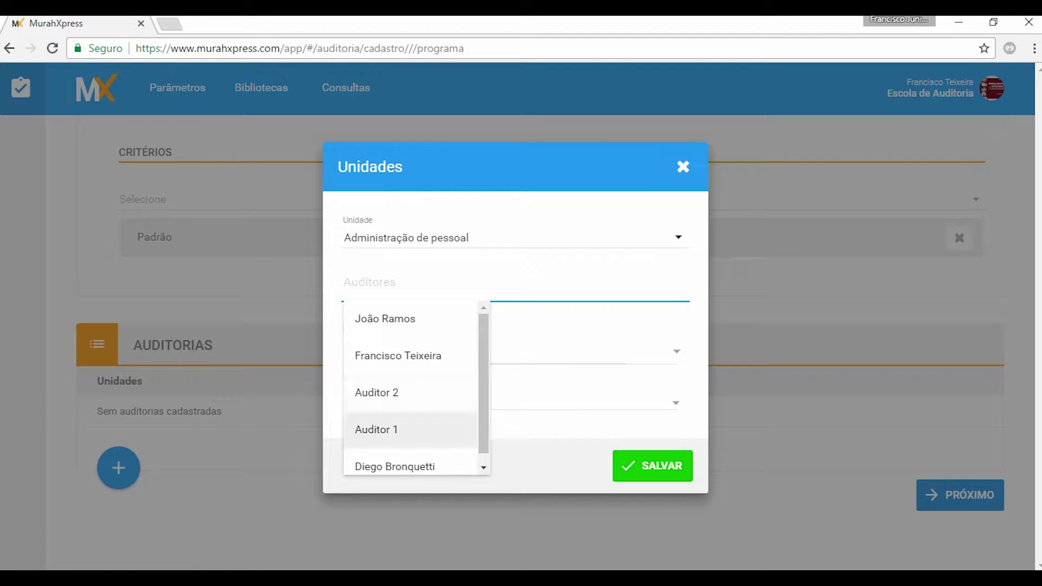
{"action": "key", "text": "Up"}
{"action": "key", "text": "Return"}
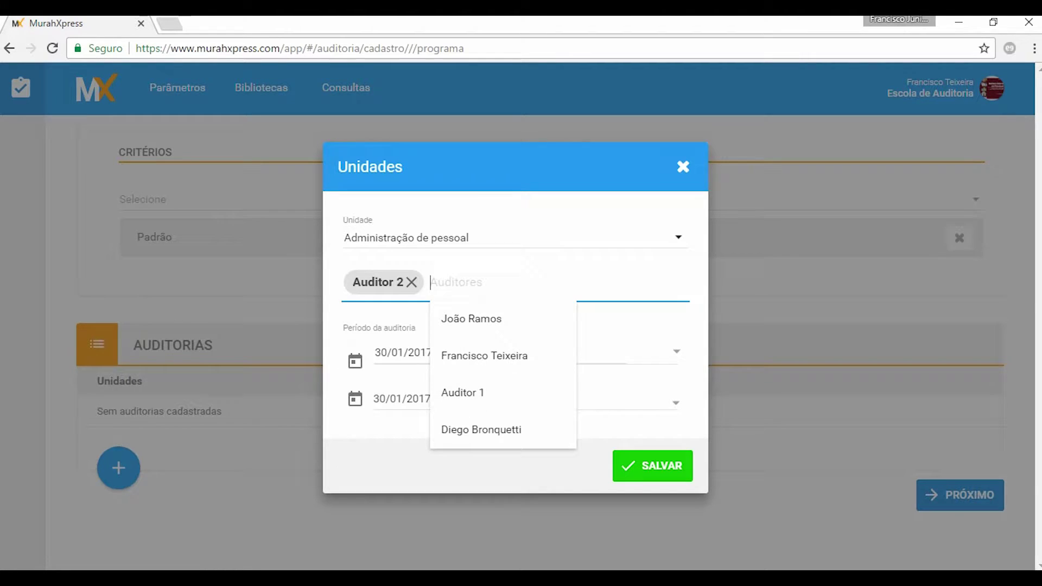
{"action": "key", "text": "Down"}
{"action": "key", "text": "Down"}
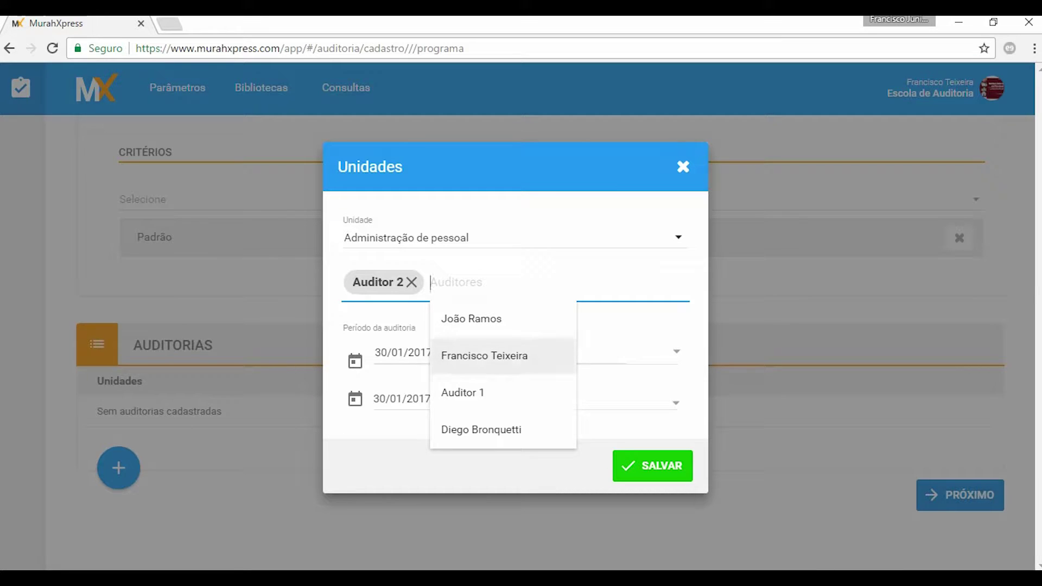
Set the audit period from 07/02/2017 to 14/02/2017 and save the unit's audit entry
{"action": "key", "text": "Tab"}
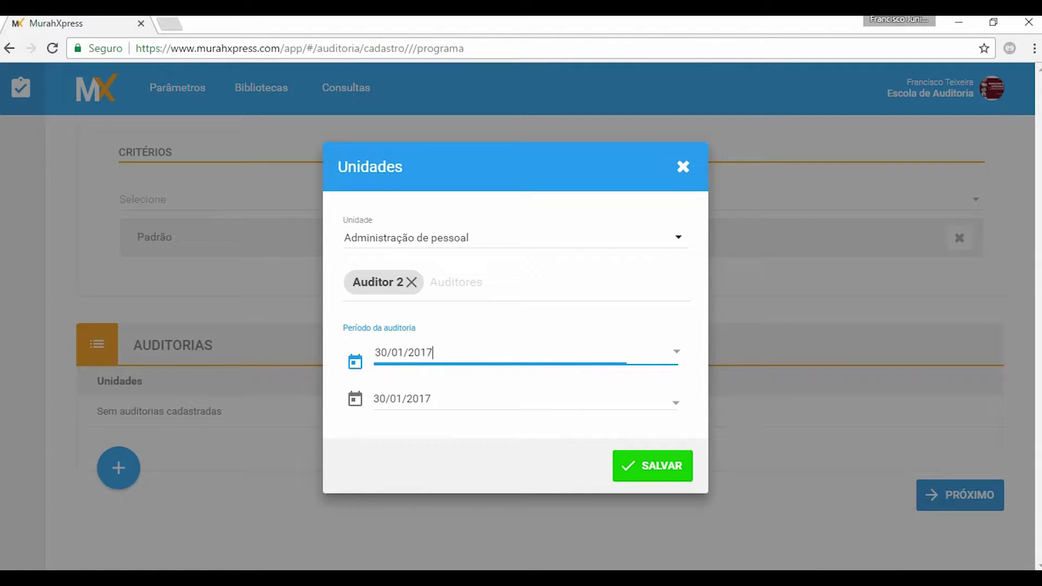
{"action": "key", "text": "Tab"}
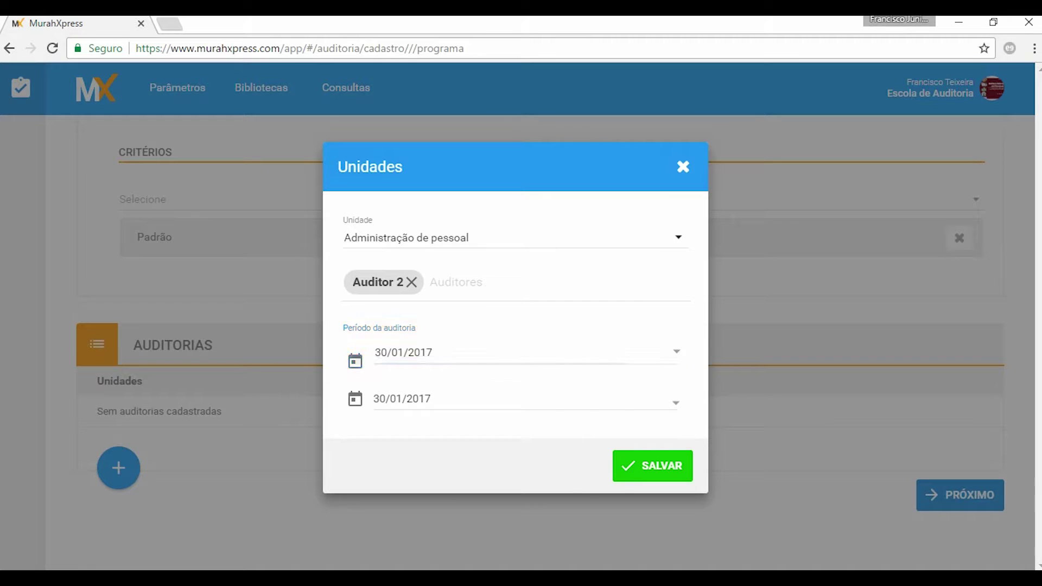
{"action": "key", "text": "Return"}
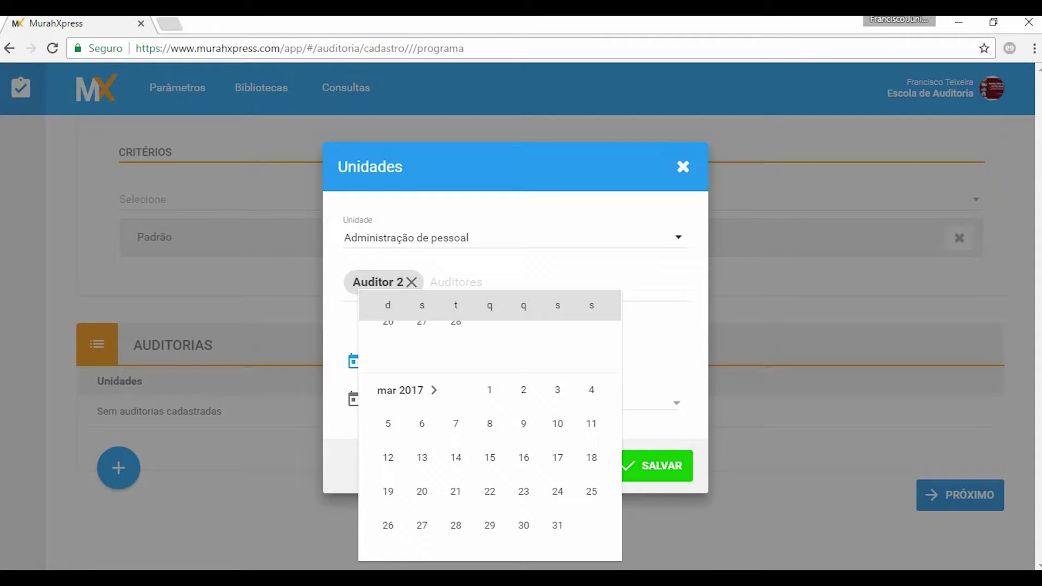
{"action": "scroll", "coordinate": [523, 348], "scroll_direction": "up", "scroll_amount": 3}
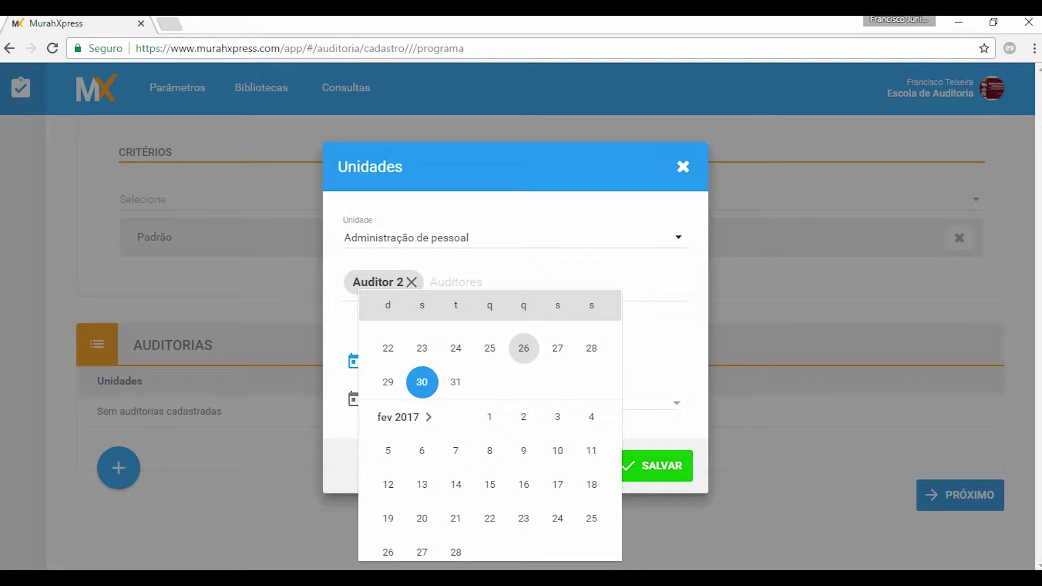
{"action": "scroll", "coordinate": [523, 347], "scroll_direction": "down", "scroll_amount": 1}
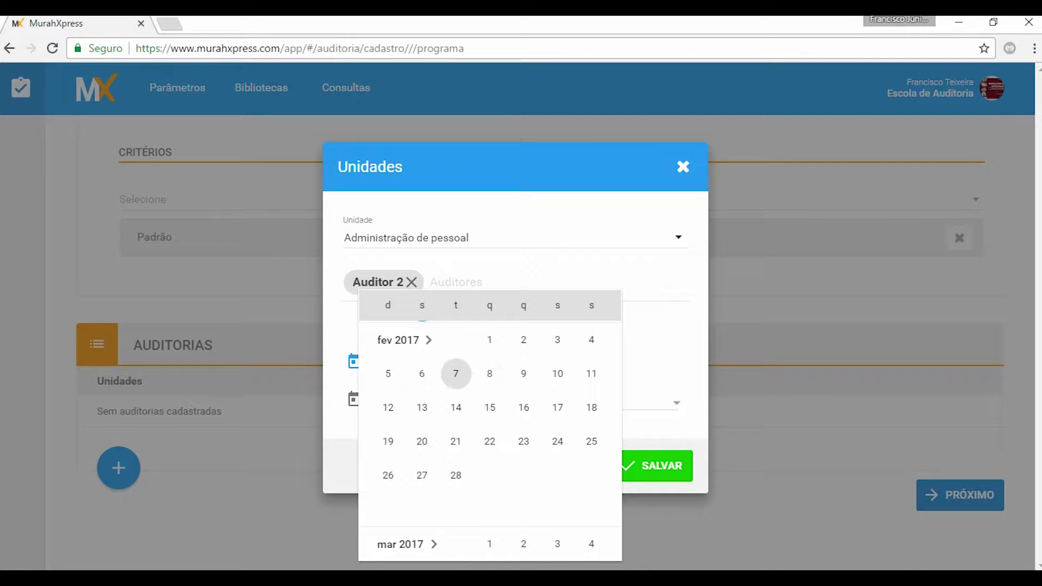
{"action": "left_click", "coordinate": [456, 373]}
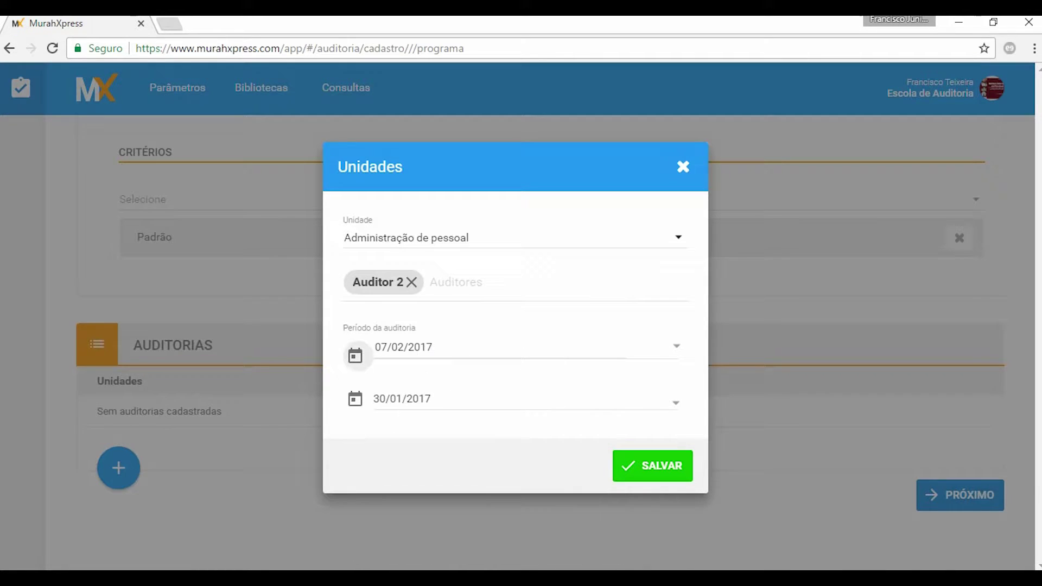
{"action": "left_click", "coordinate": [412, 400]}
{"action": "scroll", "coordinate": [422, 424], "scroll_direction": "up", "scroll_amount": 2}
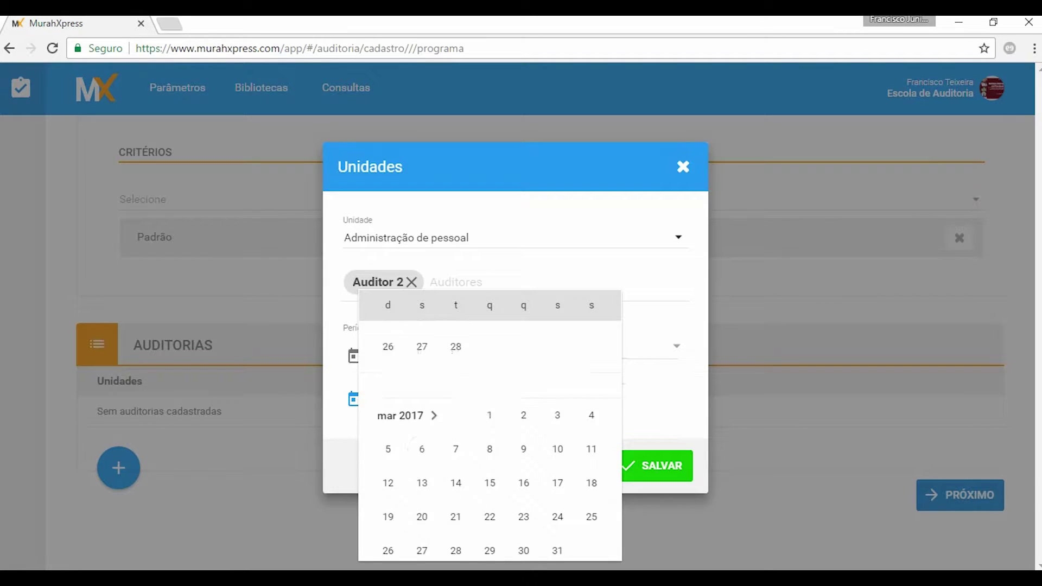
{"action": "left_click", "coordinate": [455, 331]}
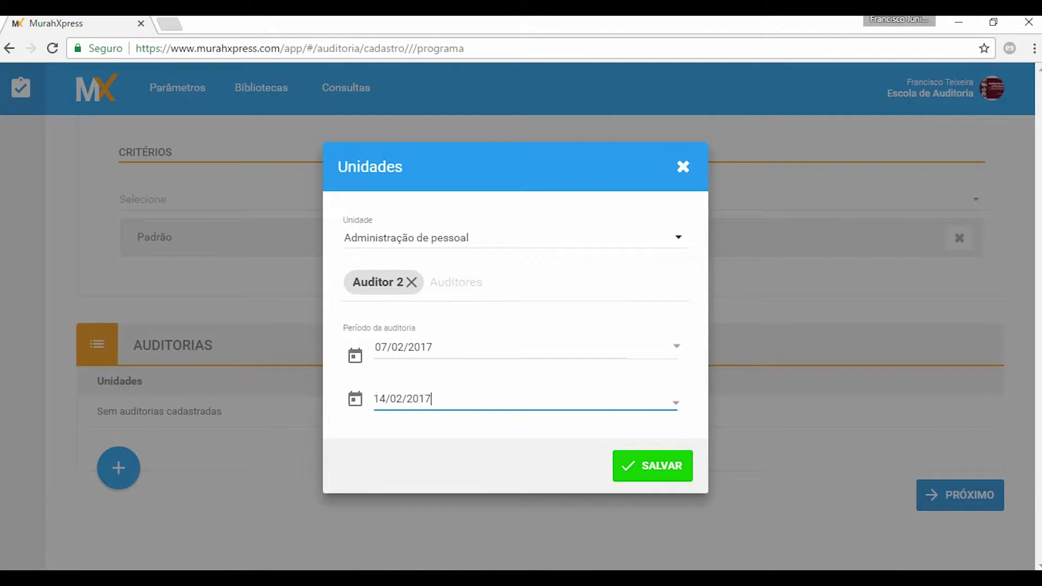
{"action": "left_click", "coordinate": [657, 465]}
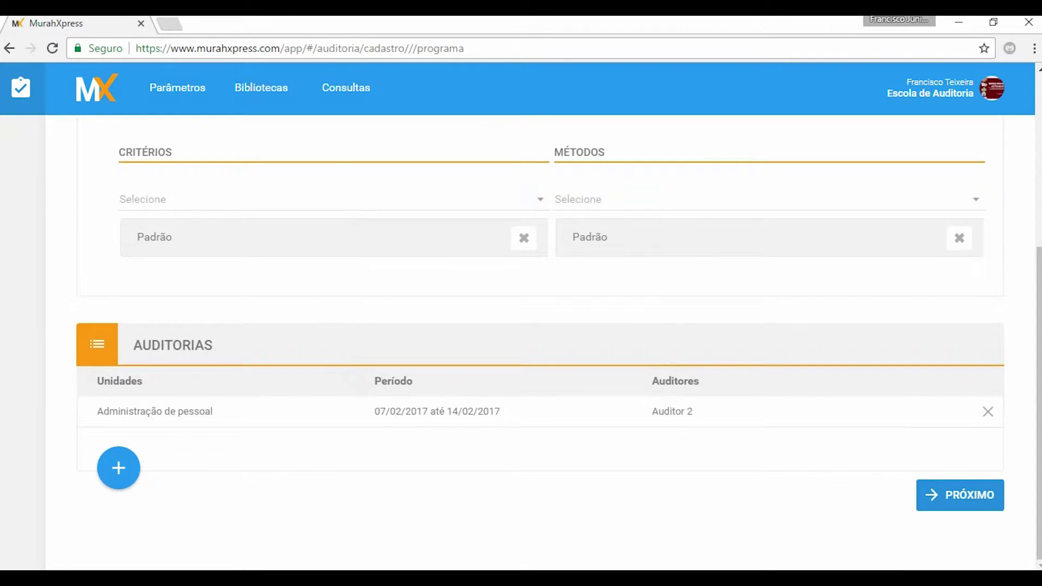
Review the program's identification data and proceed to its questionnaire
{"action": "scroll", "coordinate": [539, 326], "scroll_direction": "up", "scroll_amount": 4}
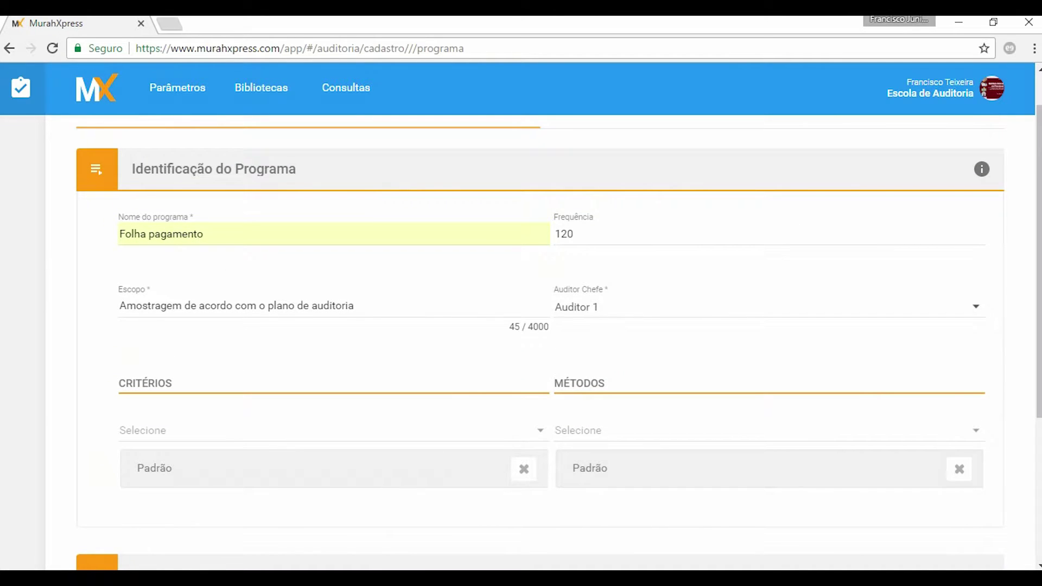
{"action": "scroll", "coordinate": [540, 326], "scroll_direction": "down", "scroll_amount": 4}
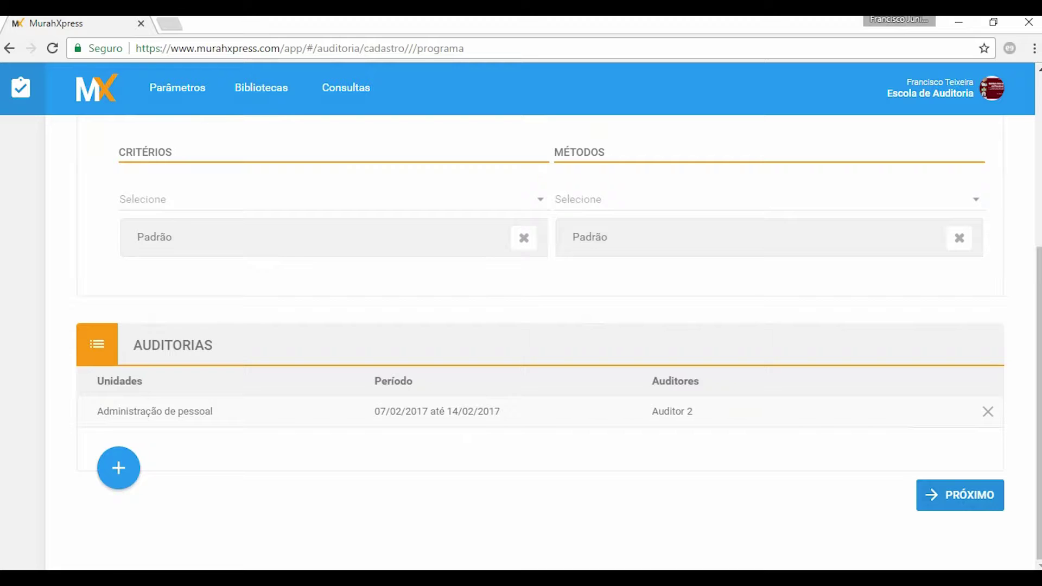
{"action": "left_click", "coordinate": [988, 487]}
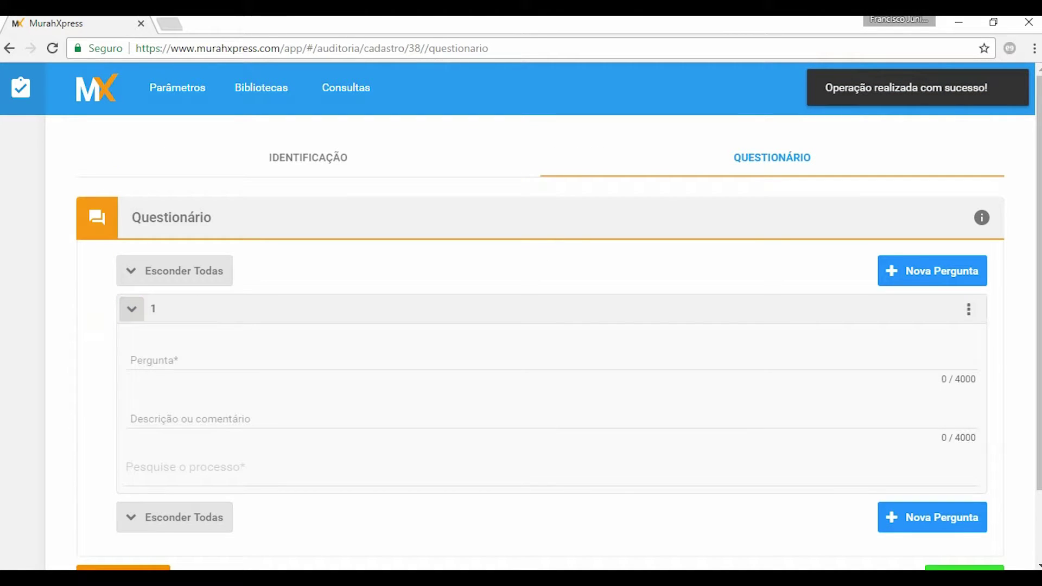
Examine the first question's text and description fields and the processes it can be linked to
{"action": "left_click", "coordinate": [129, 360]}
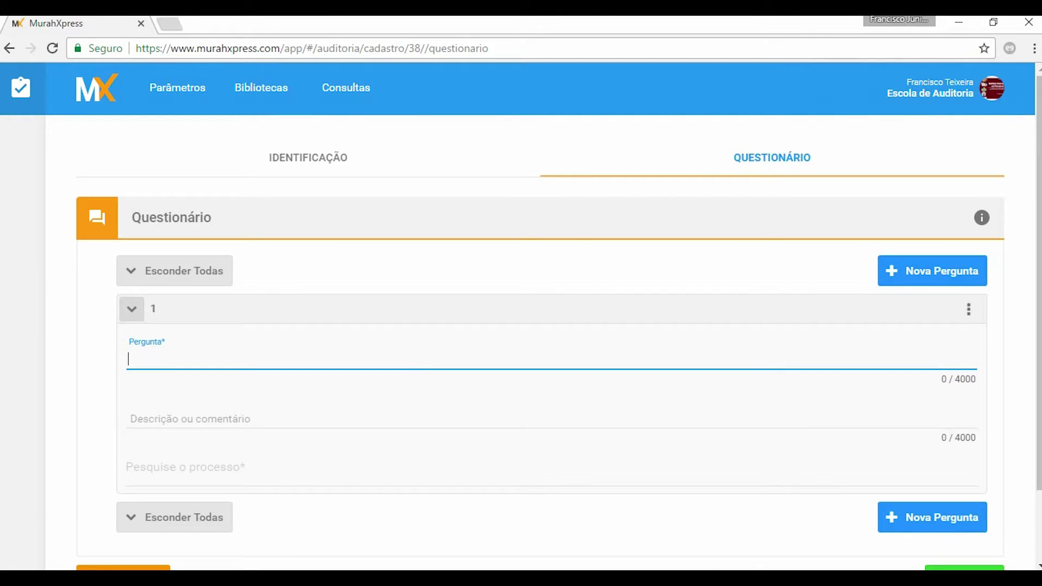
{"action": "left_click", "coordinate": [129, 418]}
{"action": "left_click", "coordinate": [126, 466]}
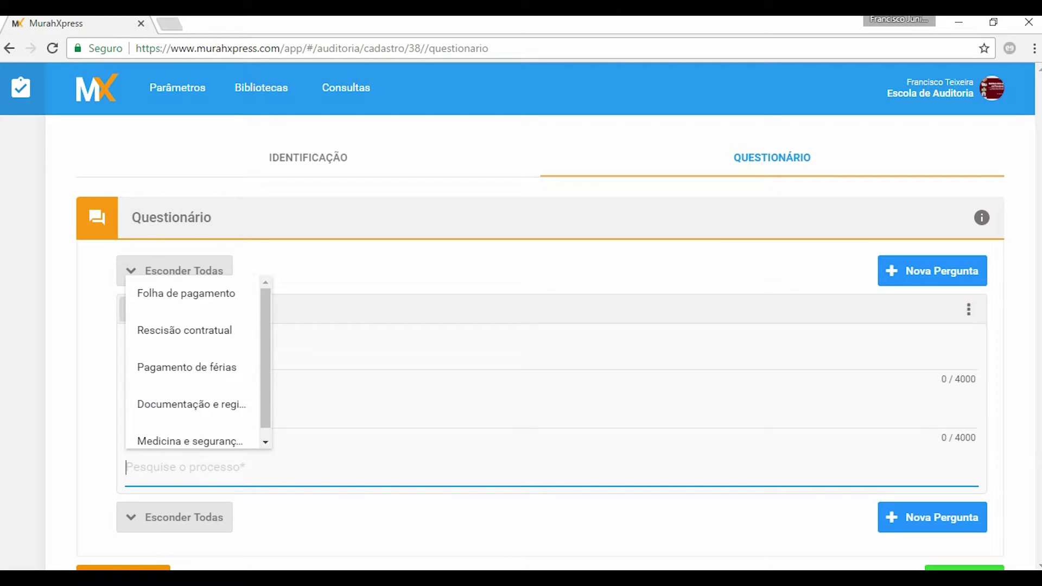
{"action": "key", "text": "Down"}
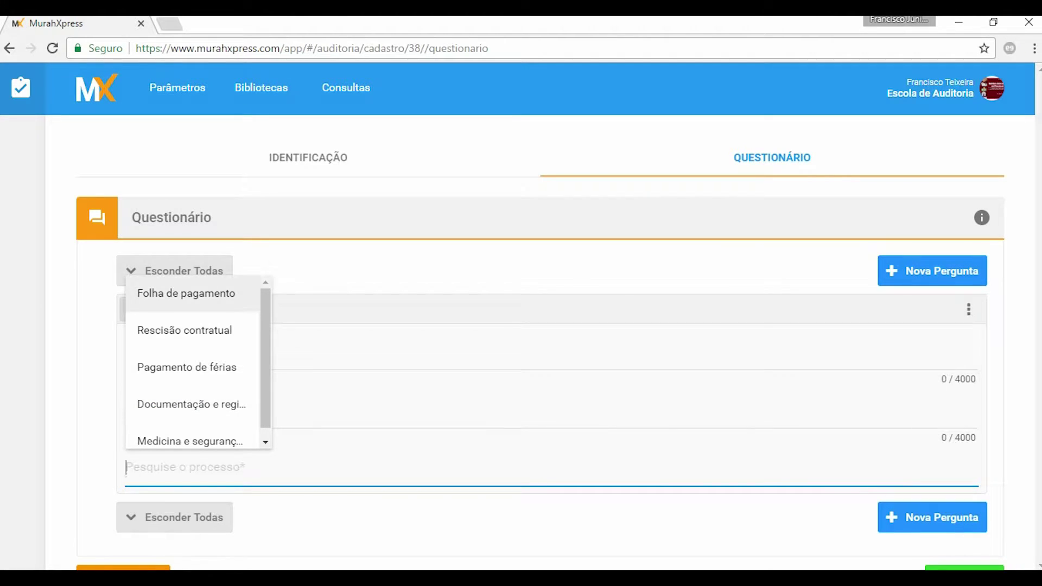
{"action": "key", "text": "Escape"}
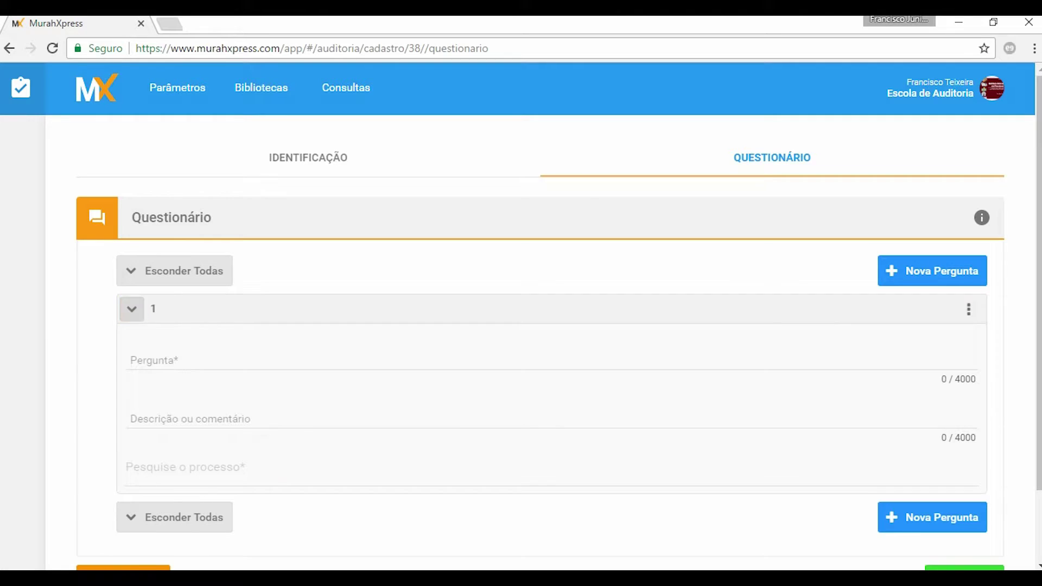
Add a second blank question to the questionnaire with a blank sub-question under it
{"action": "scroll", "coordinate": [539, 342], "scroll_direction": "down", "scroll_amount": 2}
{"action": "left_click", "coordinate": [931, 432]}
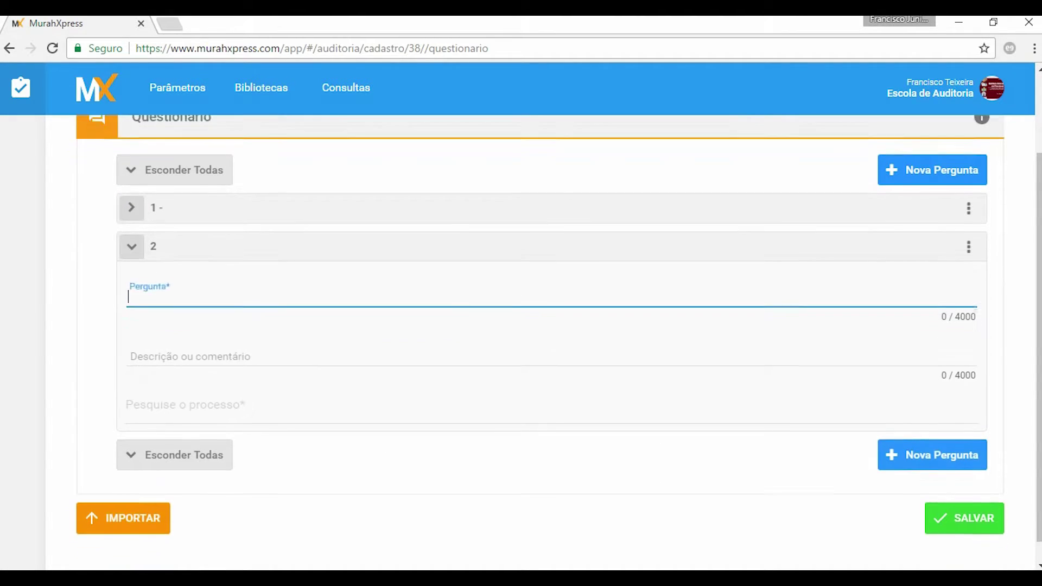
{"action": "mouse_move", "coordinate": [968, 223]}
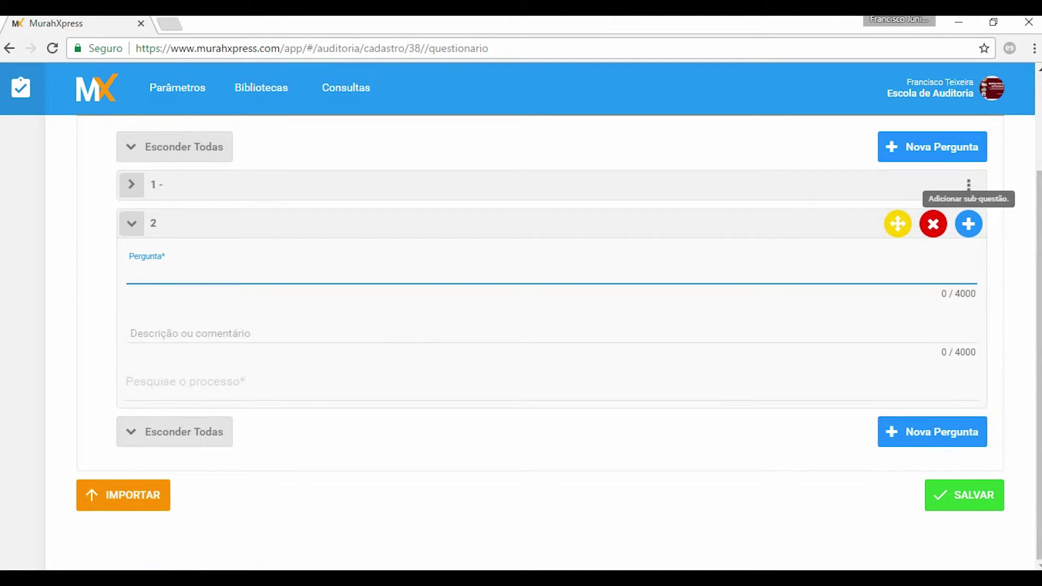
{"action": "left_click", "coordinate": [968, 224]}
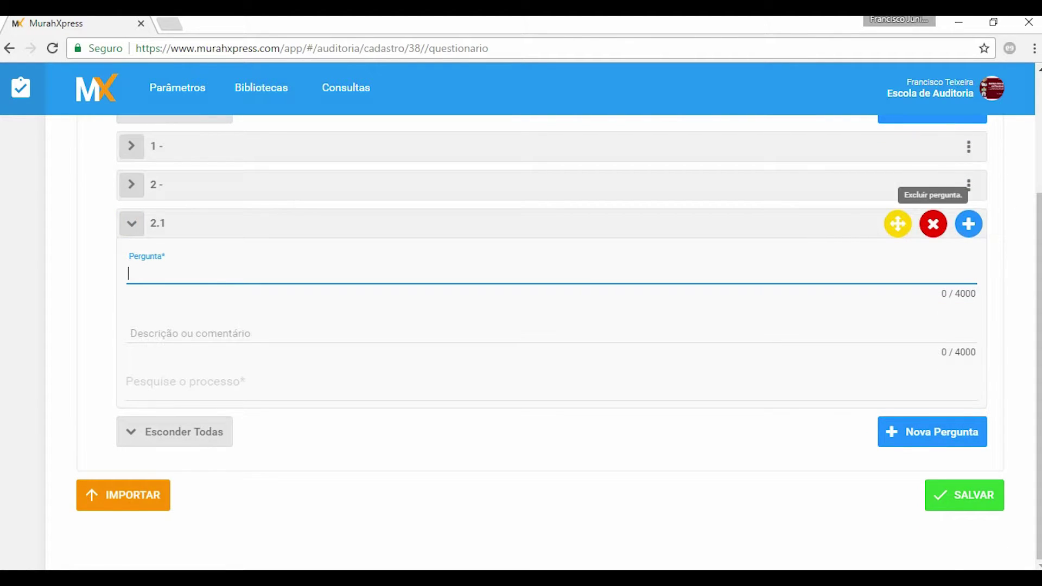
Delete sub-question 2.1 and move question 2 up above question 1
{"action": "left_click", "coordinate": [930, 222]}
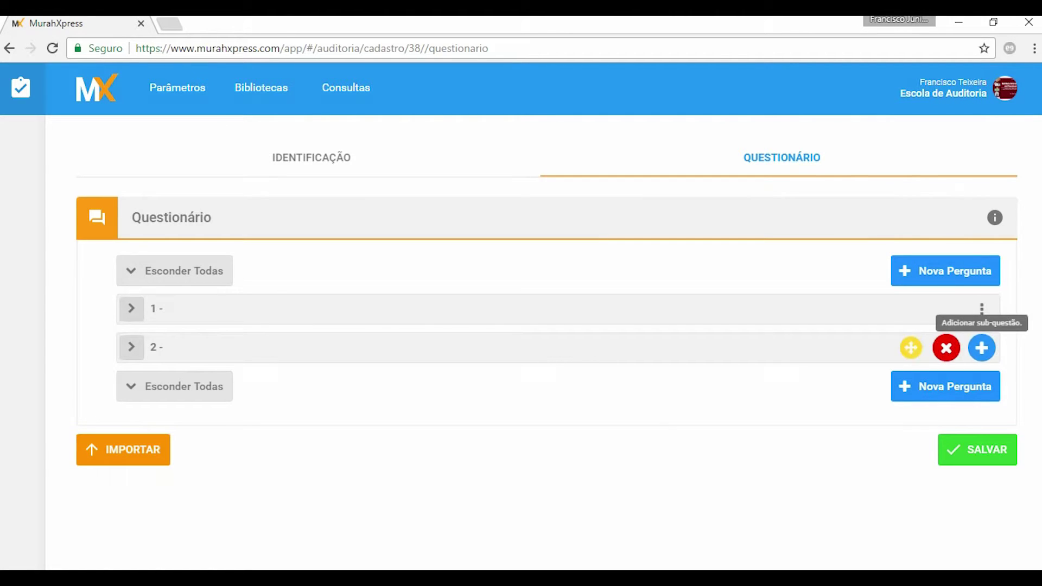
{"action": "left_click", "coordinate": [910, 348]}
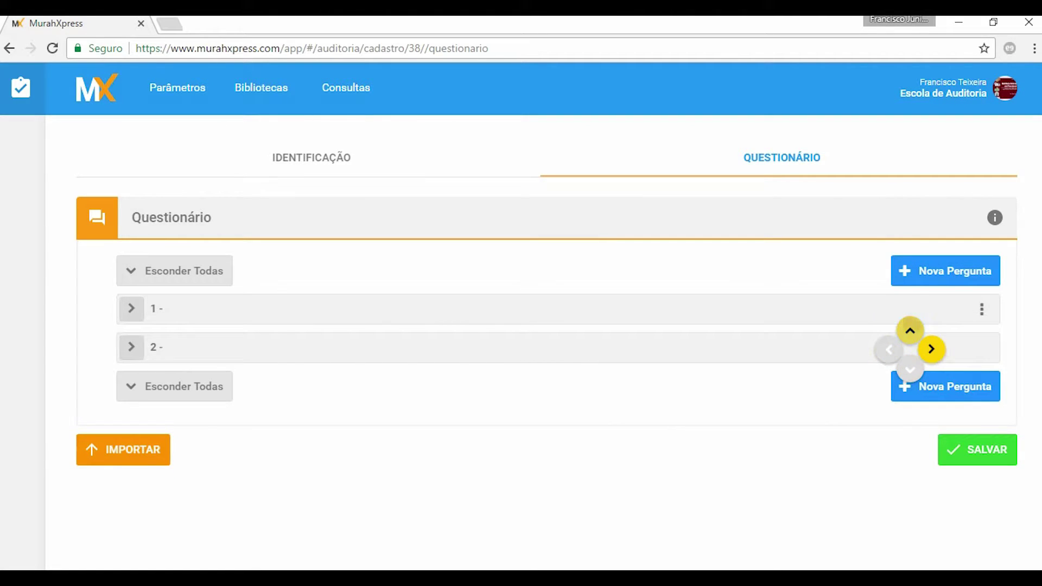
{"action": "left_click", "coordinate": [910, 331]}
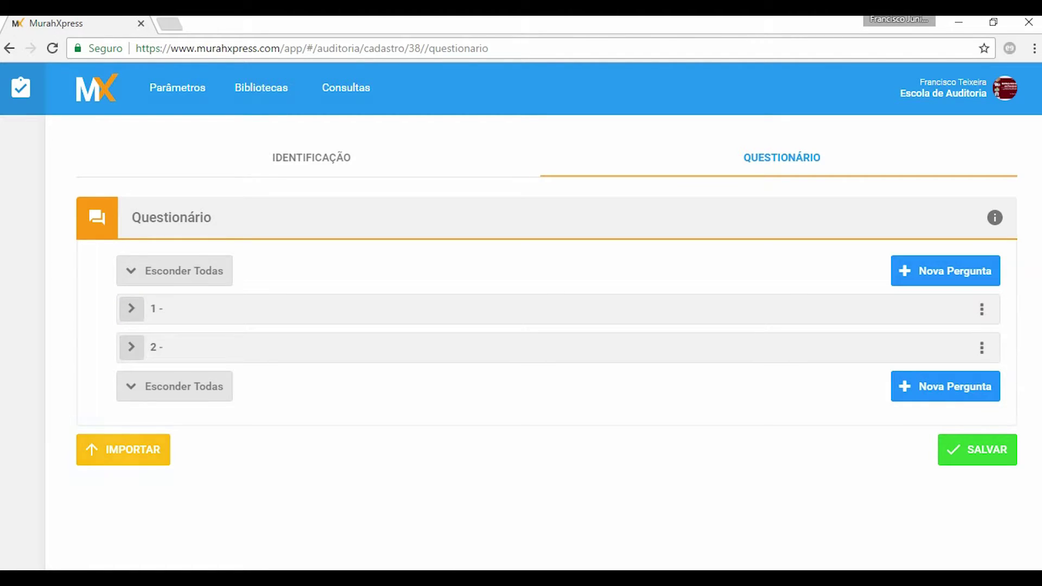
Start a questionnaire import, view the library's Folha de pagamento entry and switch to uploading a file instead
{"action": "left_click", "coordinate": [123, 449]}
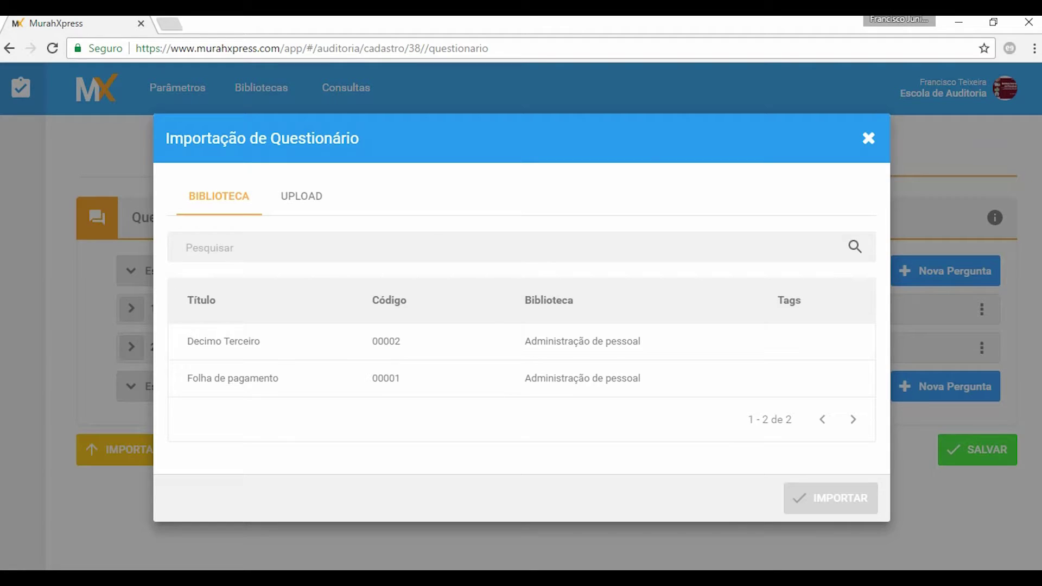
{"action": "left_click", "coordinate": [232, 378]}
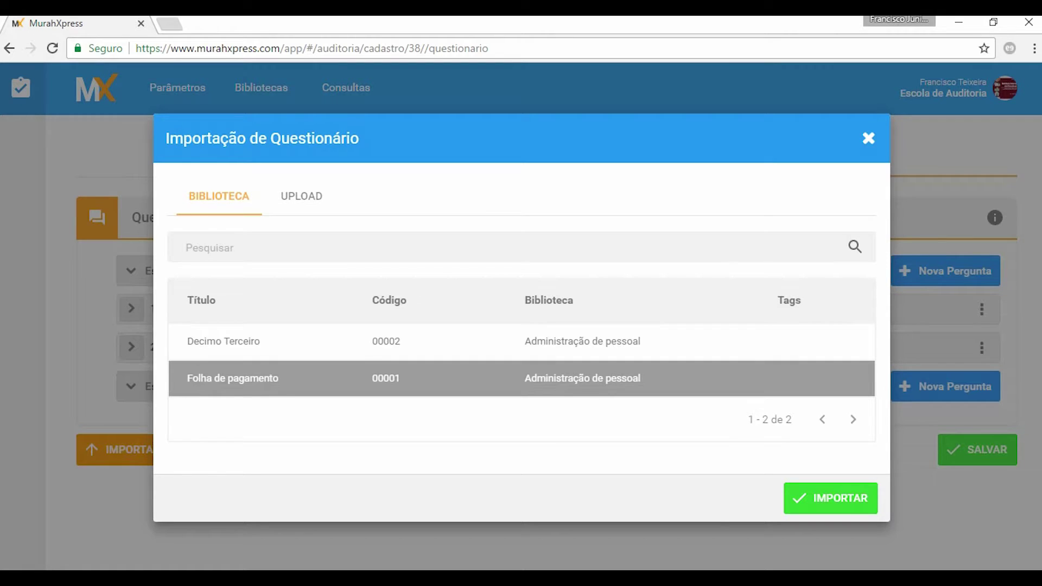
{"action": "left_click", "coordinate": [301, 196]}
{"action": "left_click", "coordinate": [516, 457]}
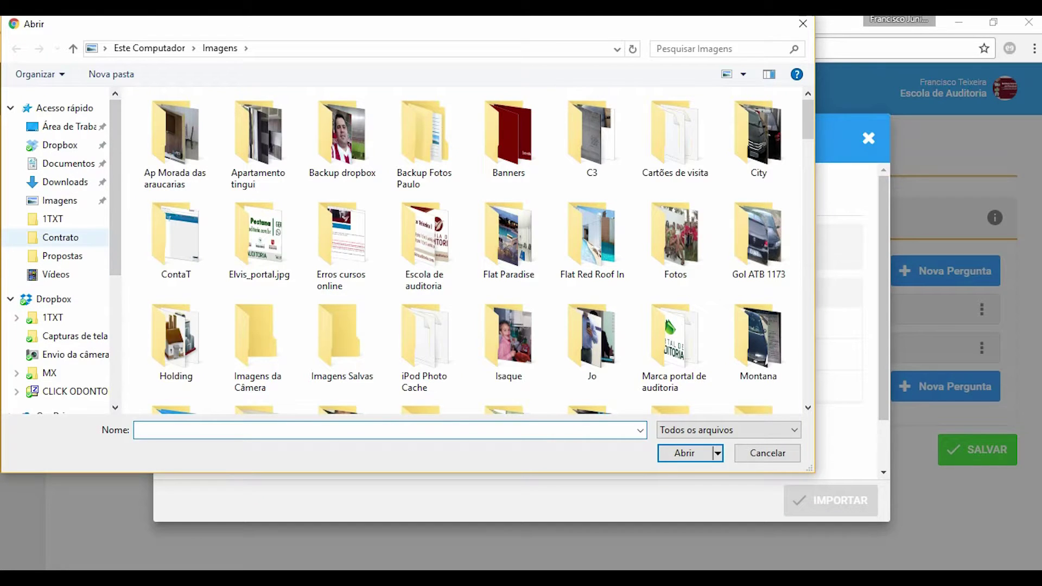
Browse to the Check list biblioteca folder inside Documentos > MX for the upload
{"action": "left_click", "coordinate": [68, 163]}
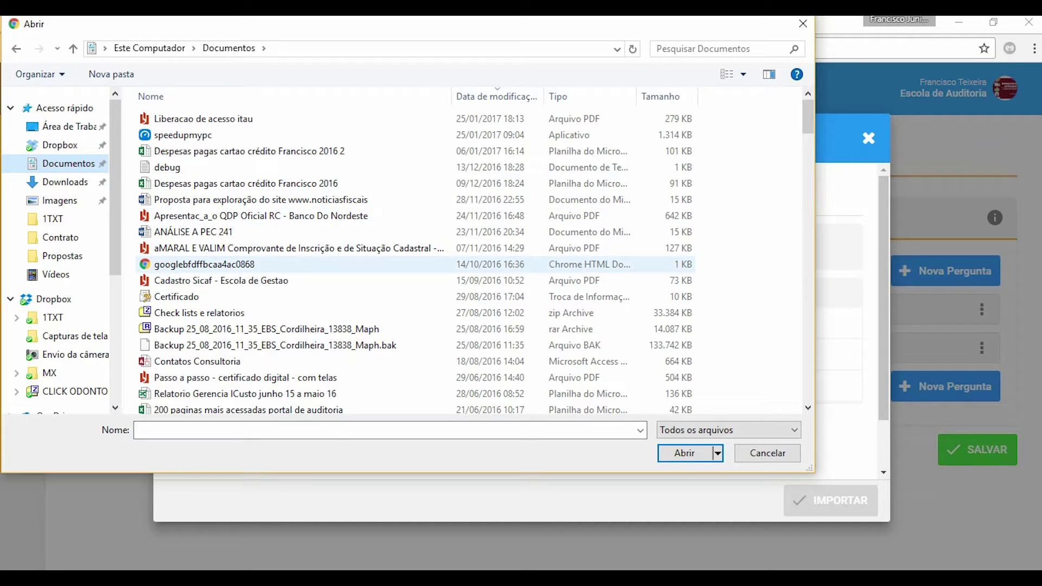
{"action": "left_click", "coordinate": [217, 96]}
{"action": "scroll", "coordinate": [380, 227], "scroll_direction": "down", "scroll_amount": 8}
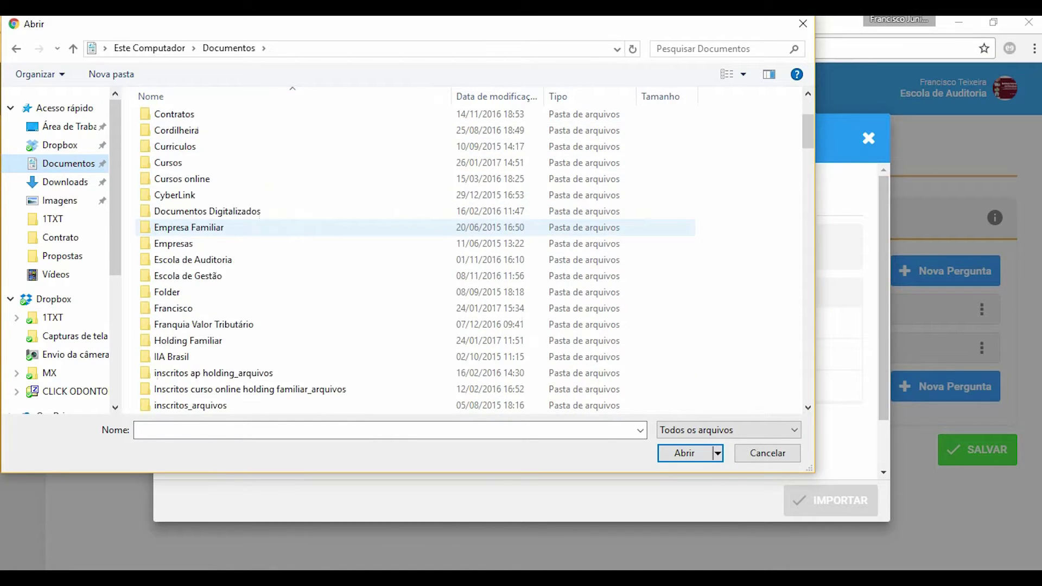
{"action": "double_click", "coordinate": [162, 308]}
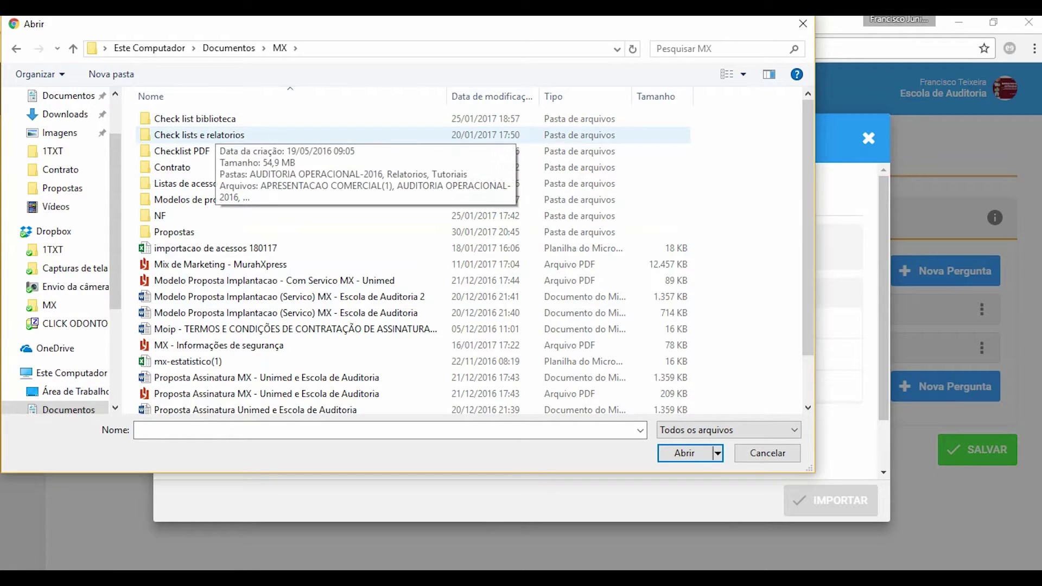
{"action": "left_click", "coordinate": [216, 135]}
{"action": "double_click", "coordinate": [195, 118]}
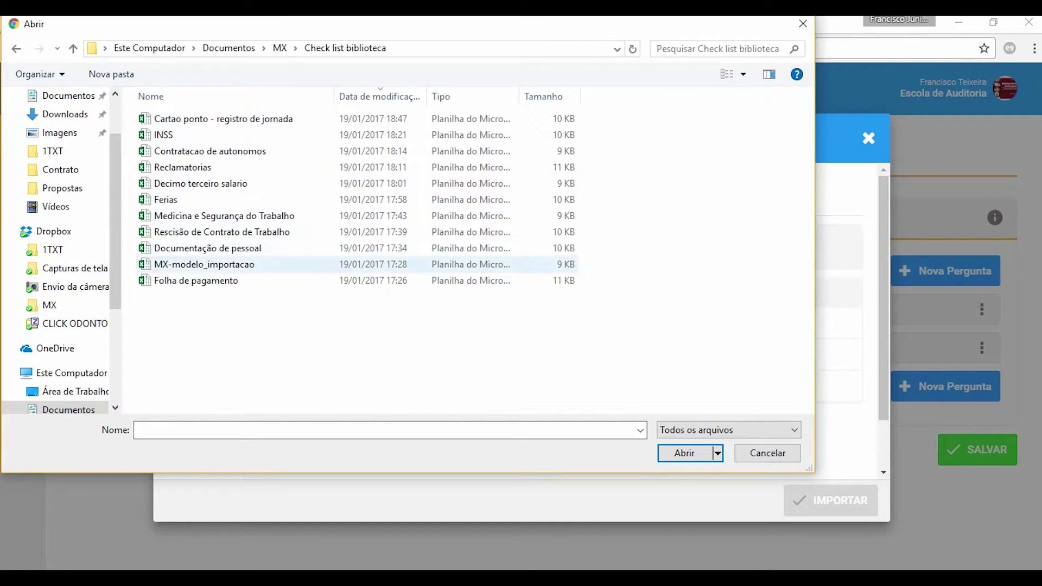
Upload the Folha de pagamento spreadsheet and import its questions into the questionnaire
{"action": "left_click", "coordinate": [195, 280]}
{"action": "left_click", "coordinate": [704, 453]}
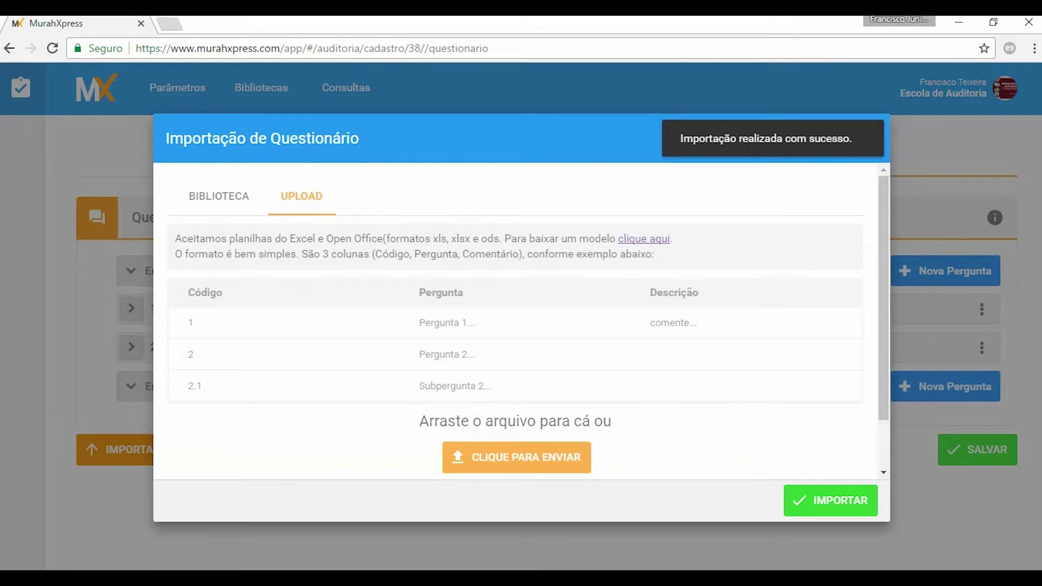
{"action": "left_click", "coordinate": [830, 500]}
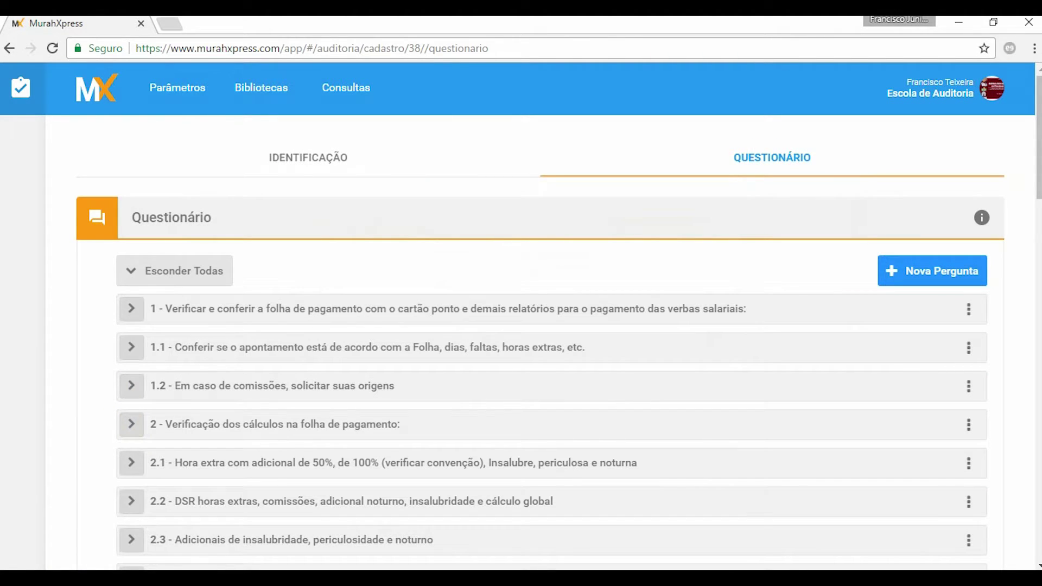
Delete the blank question 13 at the end of the imported questionnaire
{"action": "scroll", "coordinate": [131, 386], "scroll_direction": "down", "scroll_amount": 12}
{"action": "scroll", "coordinate": [131, 337], "scroll_direction": "down", "scroll_amount": 15}
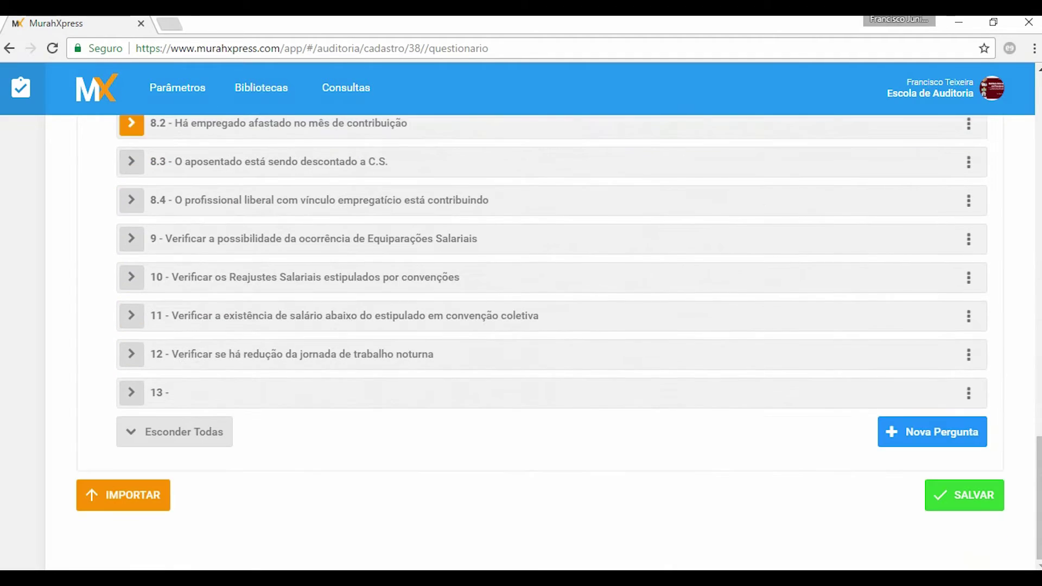
{"action": "mouse_move", "coordinate": [968, 393]}
{"action": "left_click", "coordinate": [932, 393]}
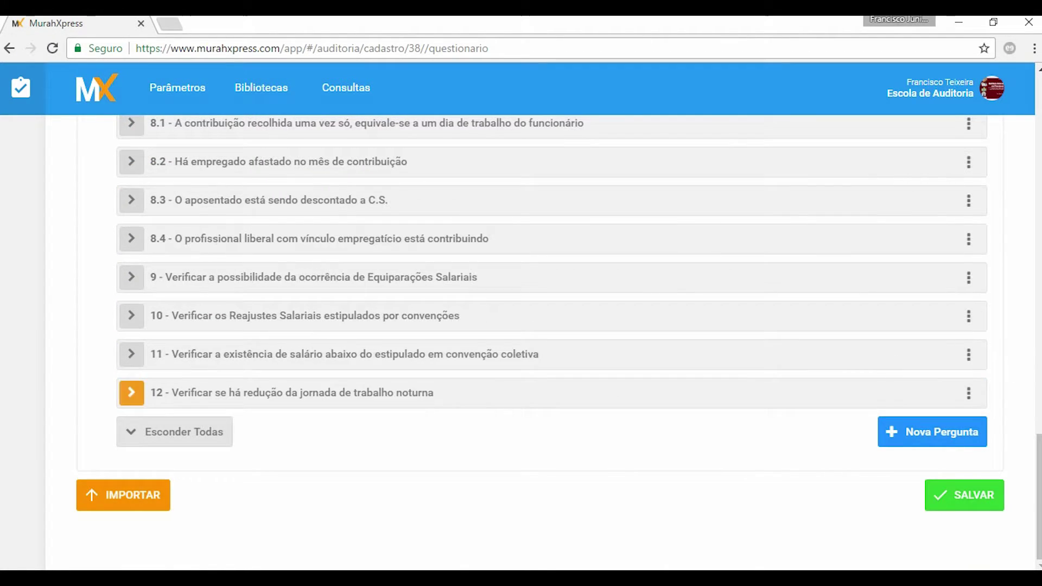
Expand question 1 and link it to the Folha de pagamento process
{"action": "scroll", "coordinate": [131, 388], "scroll_direction": "up", "scroll_amount": 20}
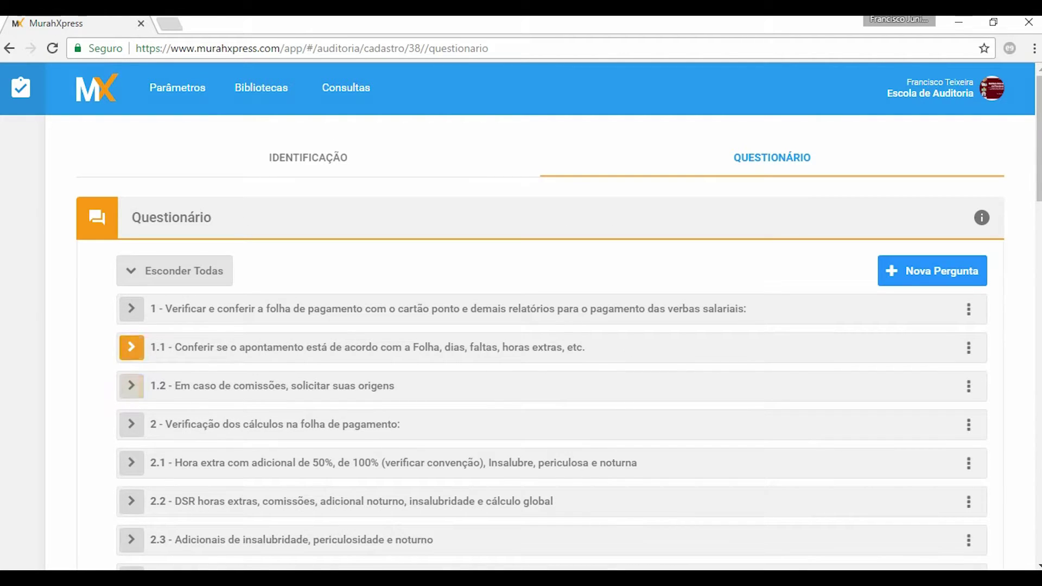
{"action": "left_click", "coordinate": [131, 309]}
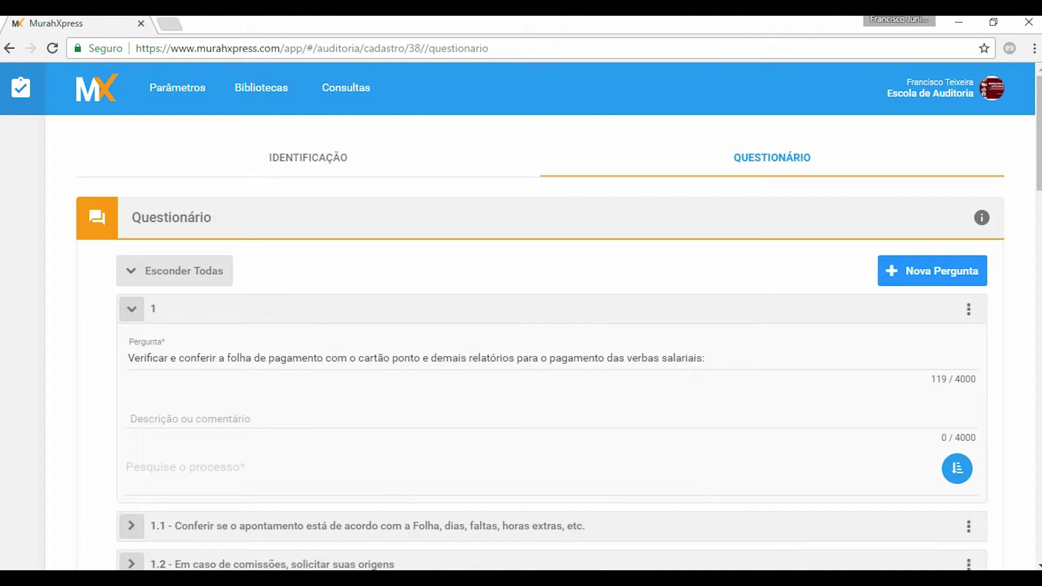
{"action": "left_click", "coordinate": [185, 467]}
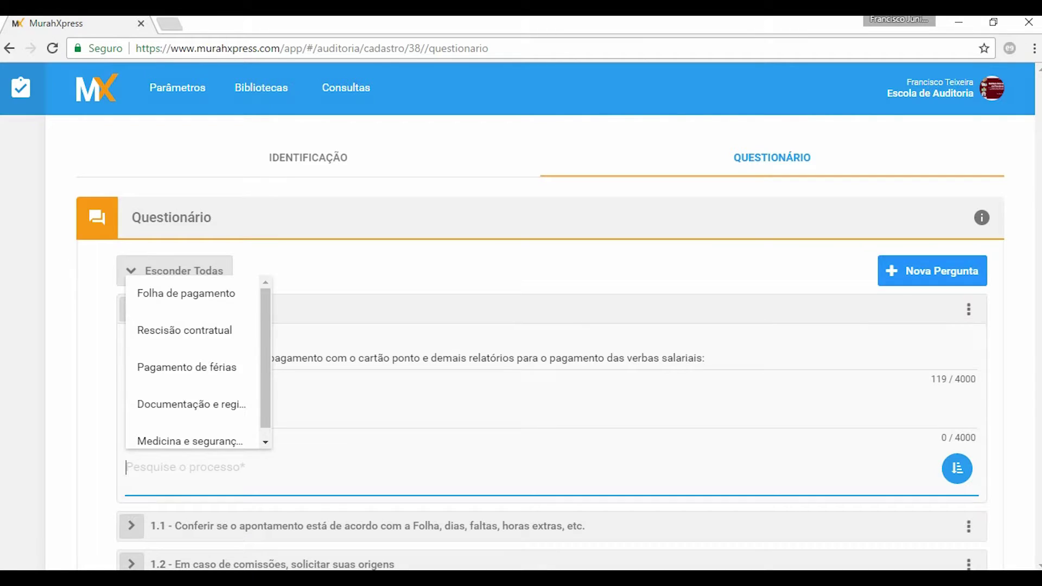
{"action": "key", "text": "Escape"}
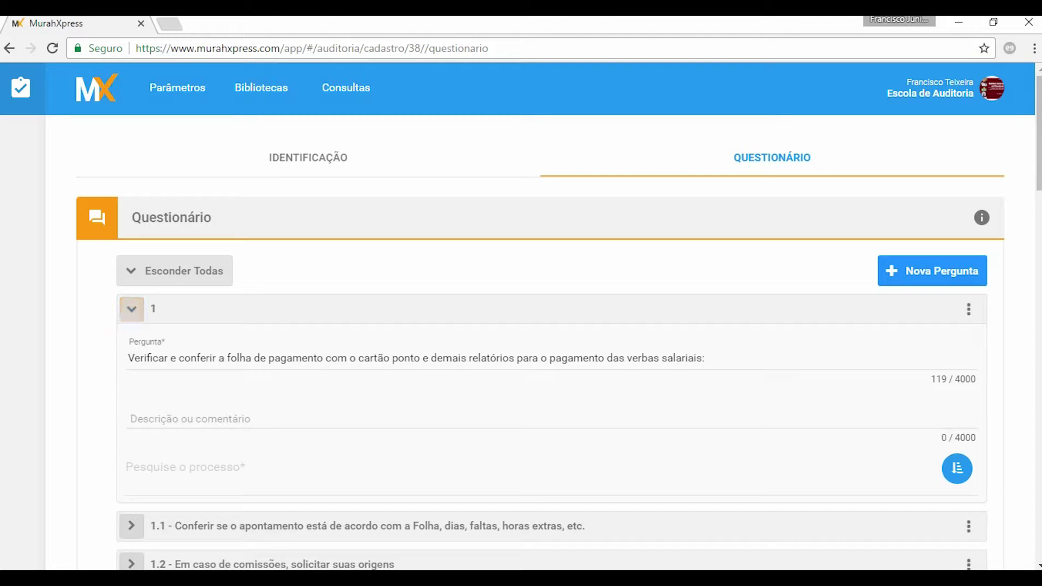
{"action": "left_click", "coordinate": [186, 468]}
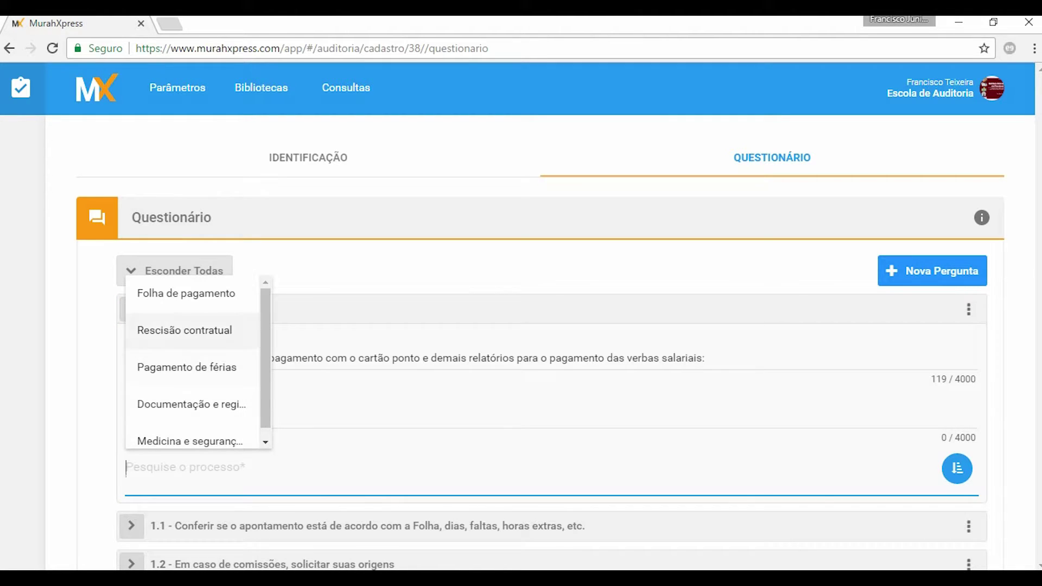
{"action": "left_click", "coordinate": [186, 294]}
{"action": "key", "text": "Escape"}
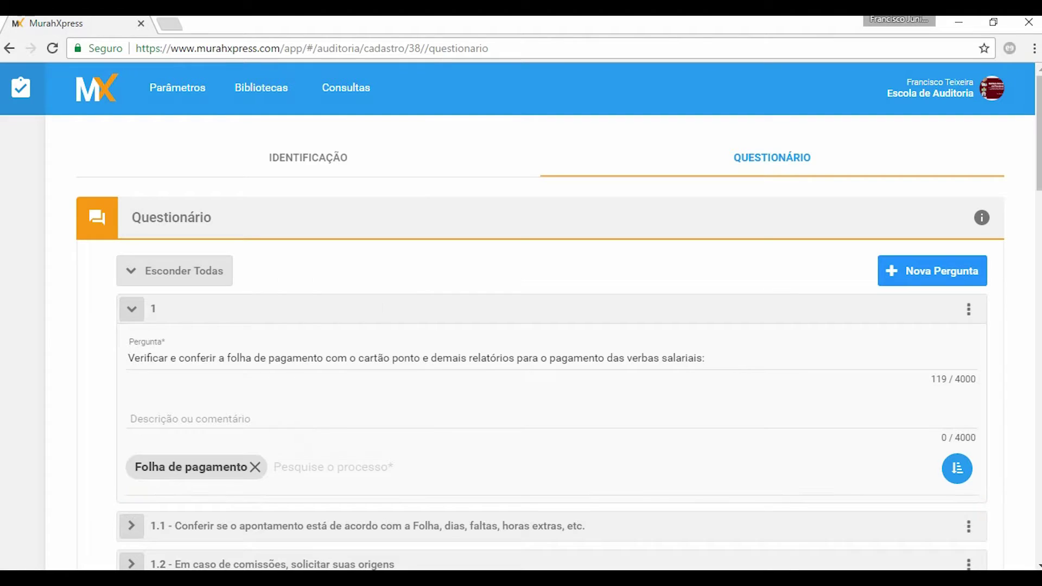
Replicate question 1's process to its sub-questions and confirm the replication
{"action": "left_click", "coordinate": [955, 468]}
{"action": "left_click", "coordinate": [957, 468]}
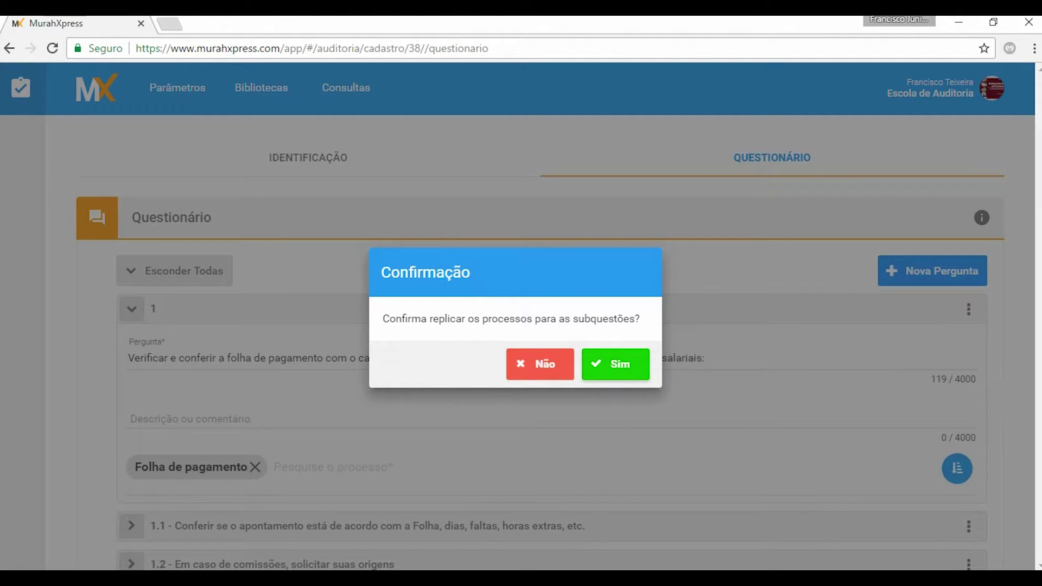
{"action": "left_click", "coordinate": [616, 364]}
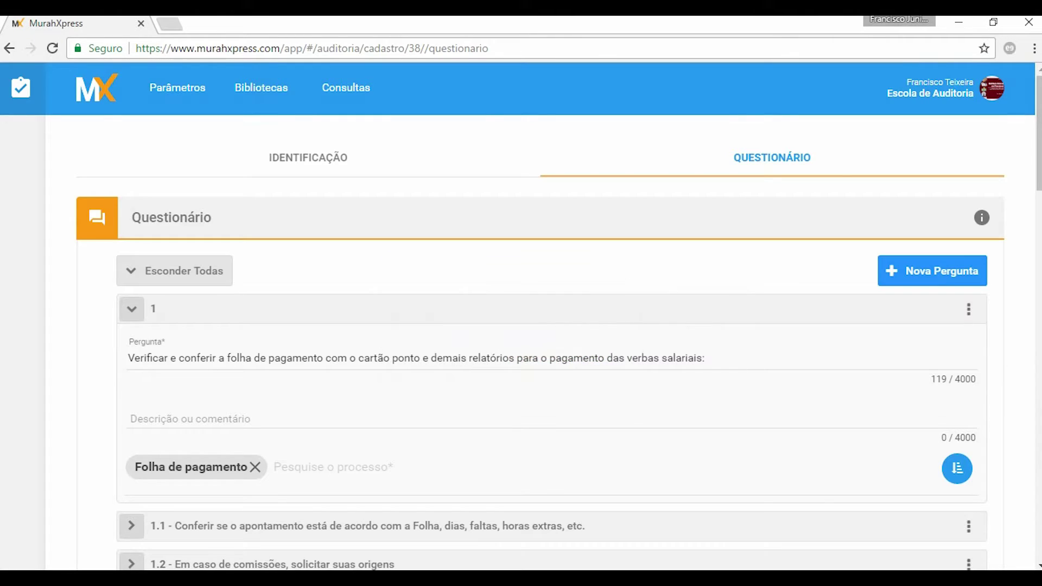
Save the questionnaire and decline to finalize the editing
{"action": "scroll", "coordinate": [551, 342], "scroll_direction": "down", "scroll_amount": 20}
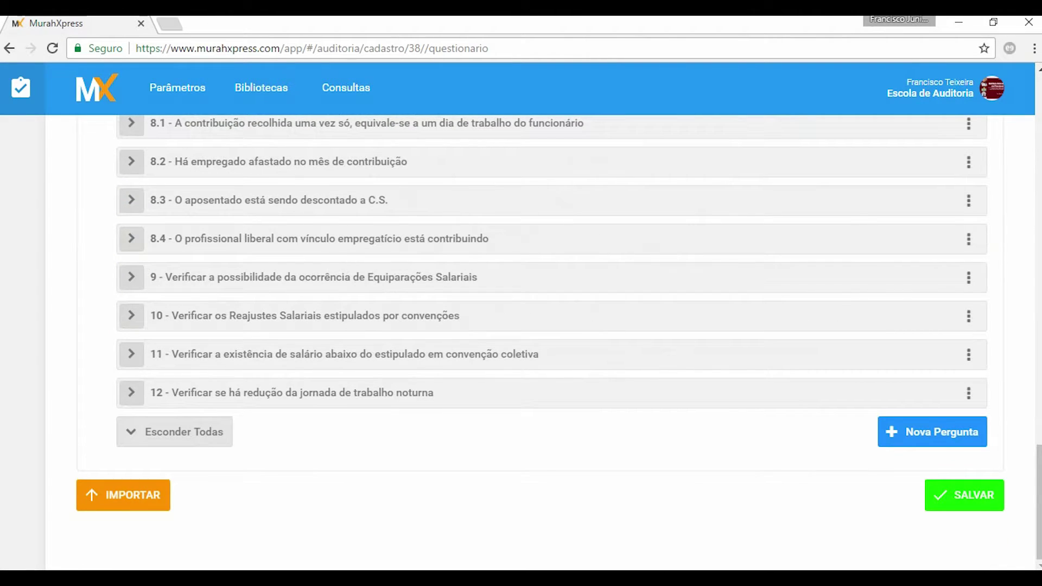
{"action": "left_click", "coordinate": [964, 494]}
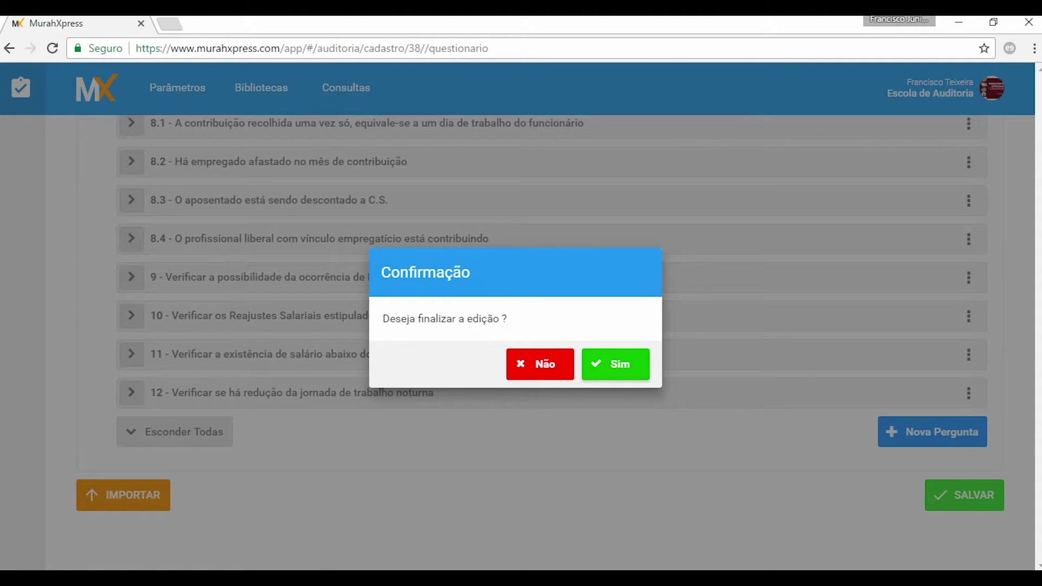
{"action": "left_click", "coordinate": [539, 363]}
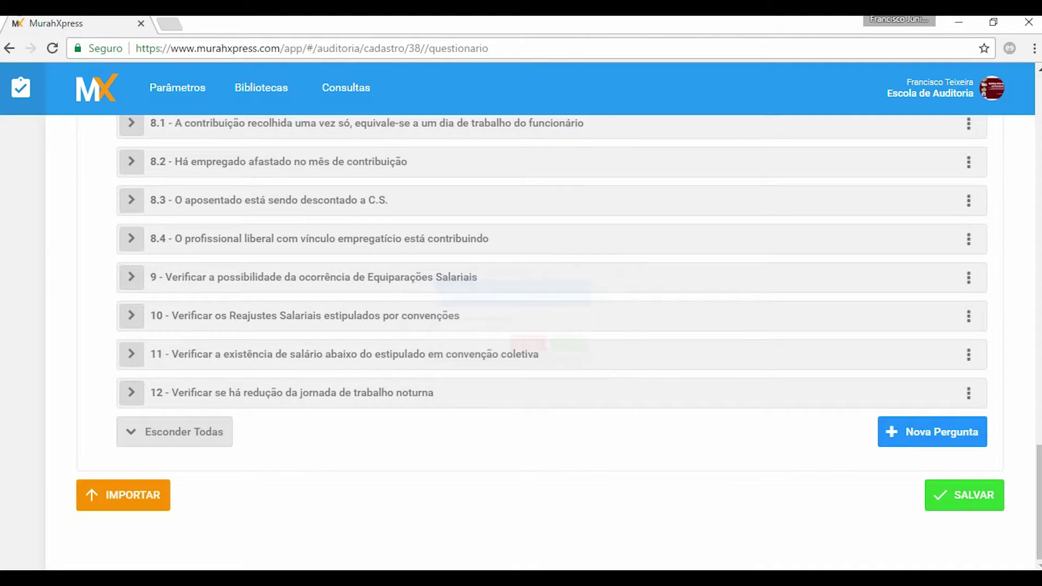
Query the registered audits without filters and page through to the end of the list
{"action": "scroll", "coordinate": [551, 393], "scroll_direction": "up", "scroll_amount": 3}
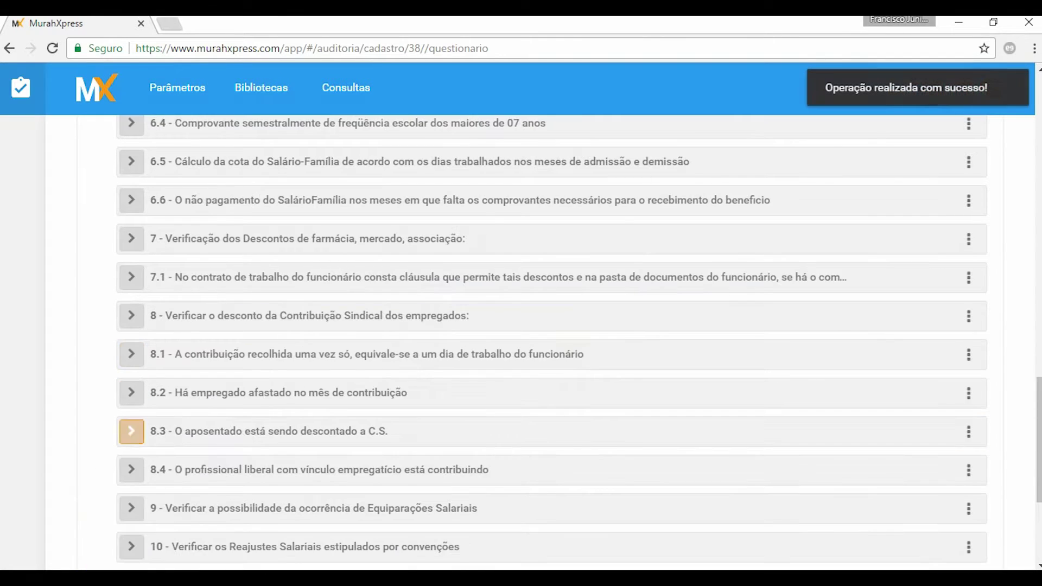
{"action": "scroll", "coordinate": [551, 430], "scroll_direction": "up", "scroll_amount": 4}
{"action": "scroll", "coordinate": [131, 434], "scroll_direction": "up", "scroll_amount": 10}
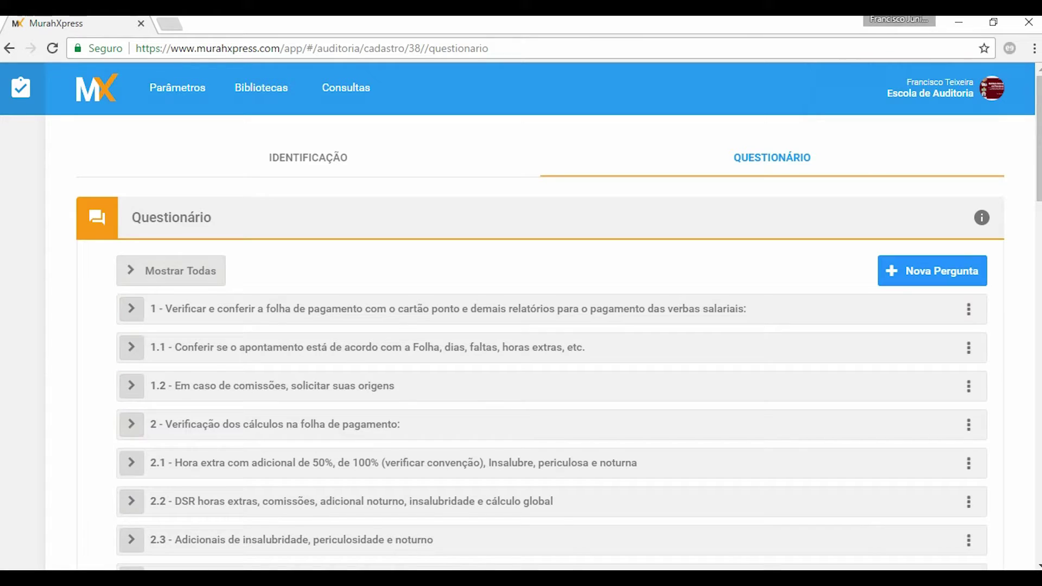
{"action": "left_click", "coordinate": [346, 88]}
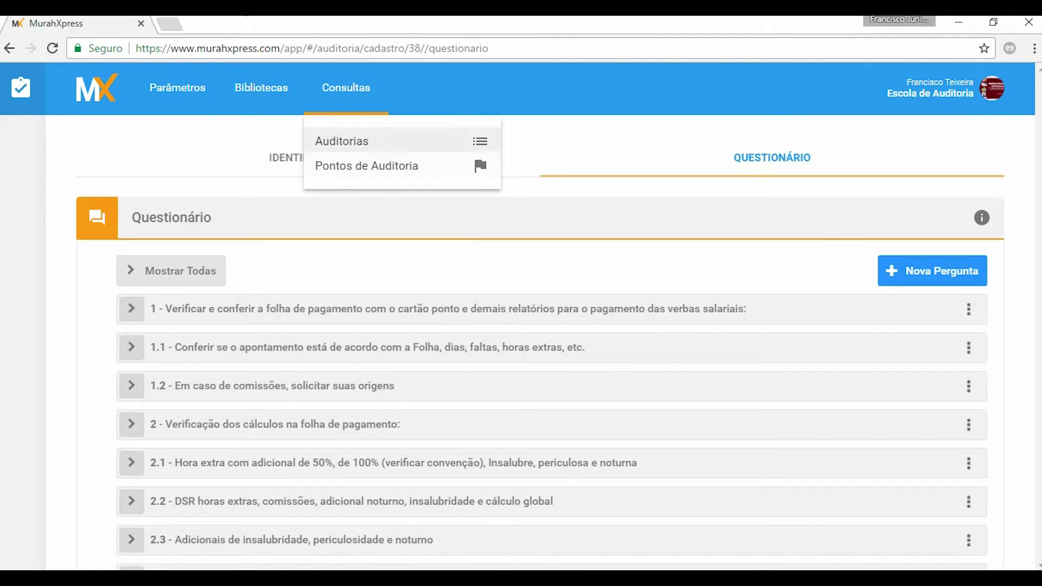
{"action": "left_click", "coordinate": [358, 141]}
{"action": "left_click", "coordinate": [967, 479]}
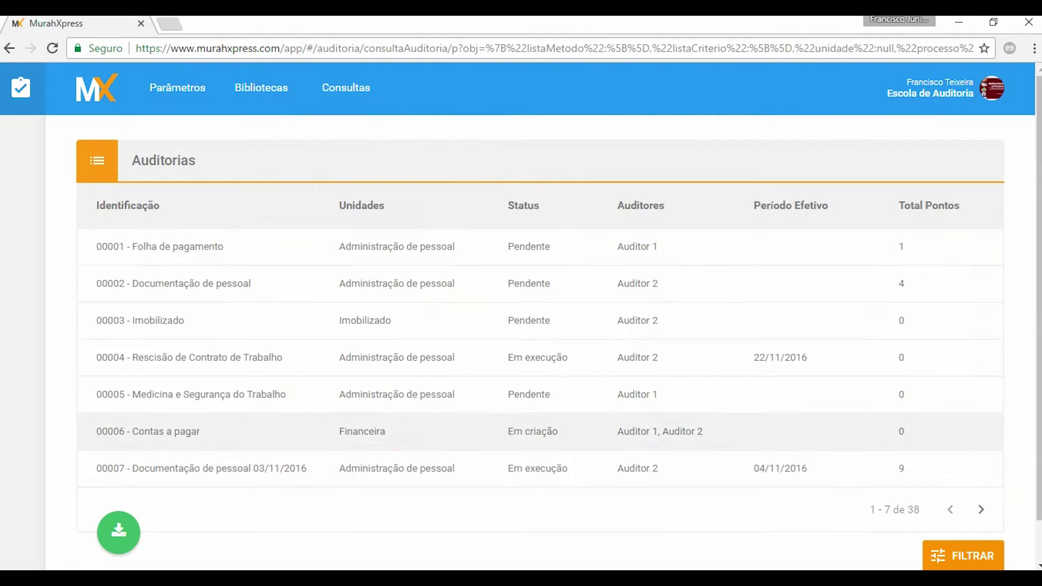
{"action": "left_click", "coordinate": [980, 509]}
{"action": "left_click", "coordinate": [980, 509]}
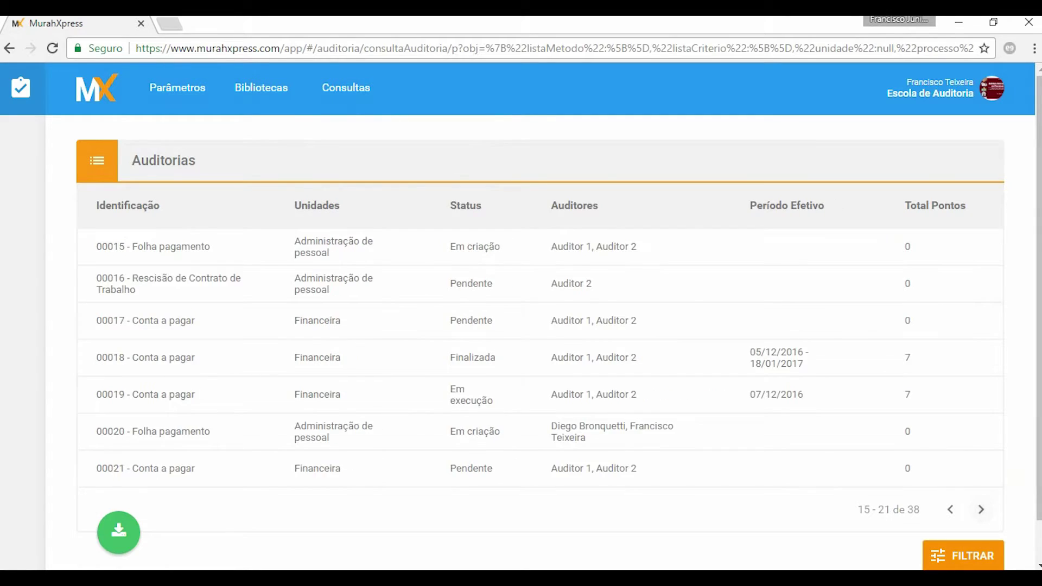
{"action": "left_click", "coordinate": [980, 508]}
{"action": "left_click", "coordinate": [981, 509]}
{"action": "left_click", "coordinate": [980, 509]}
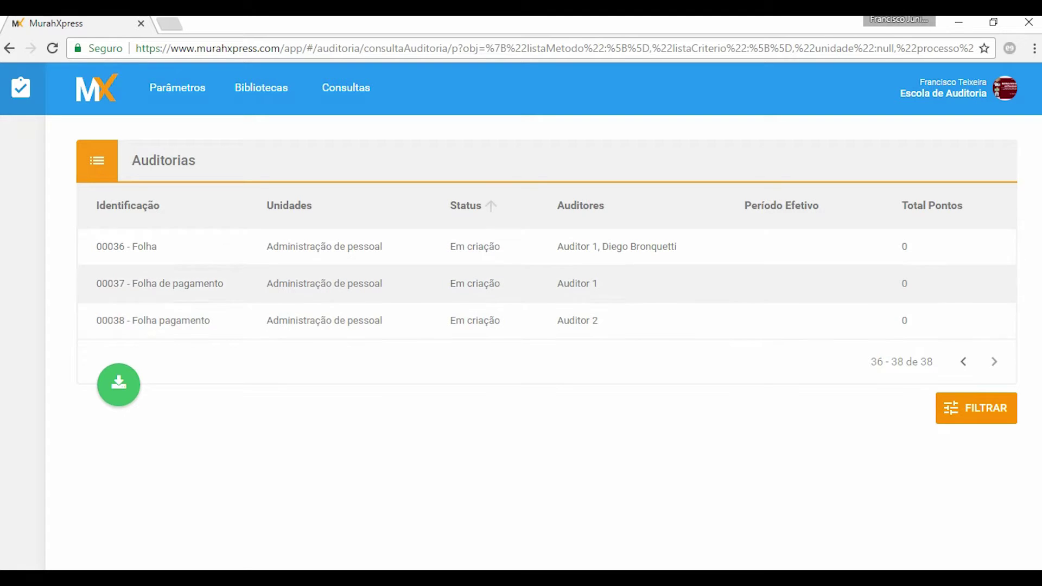
Open the 00038 - Folha pagamento audit from the list and check its questionnaire and program identification
{"action": "left_click", "coordinate": [475, 320]}
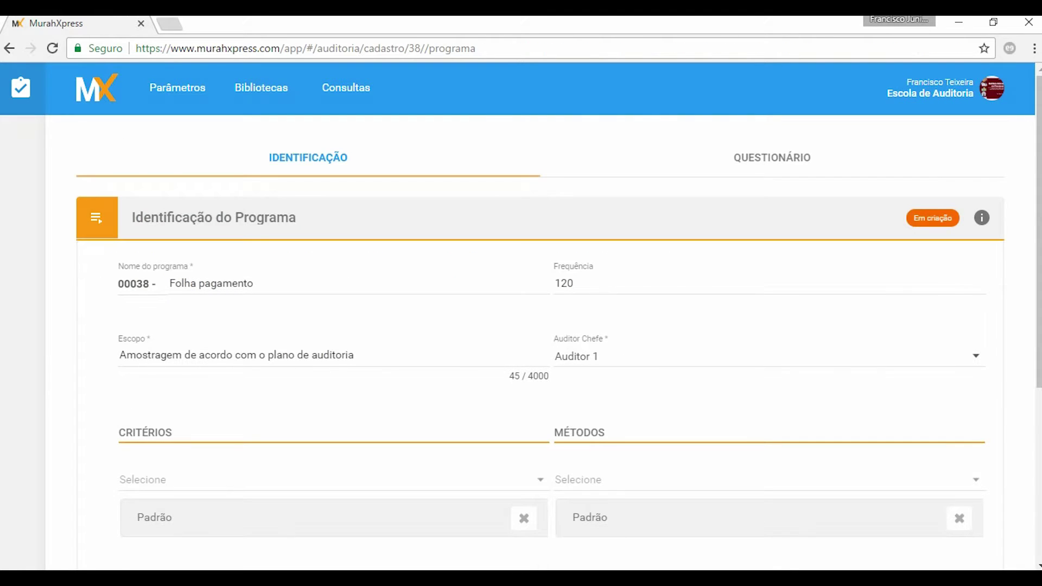
{"action": "left_click", "coordinate": [787, 158]}
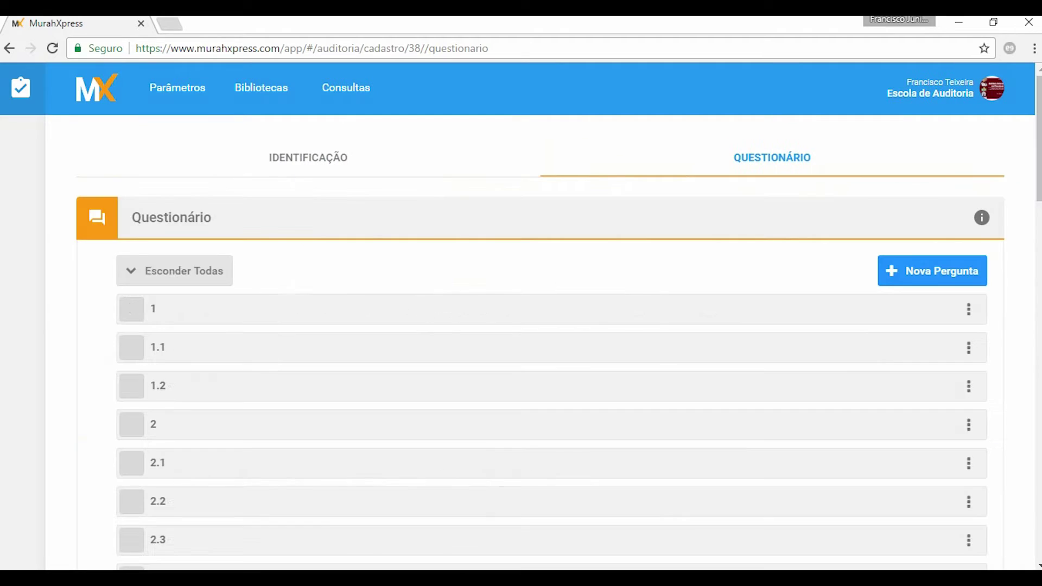
{"action": "scroll", "coordinate": [551, 342], "scroll_direction": "down", "scroll_amount": 20}
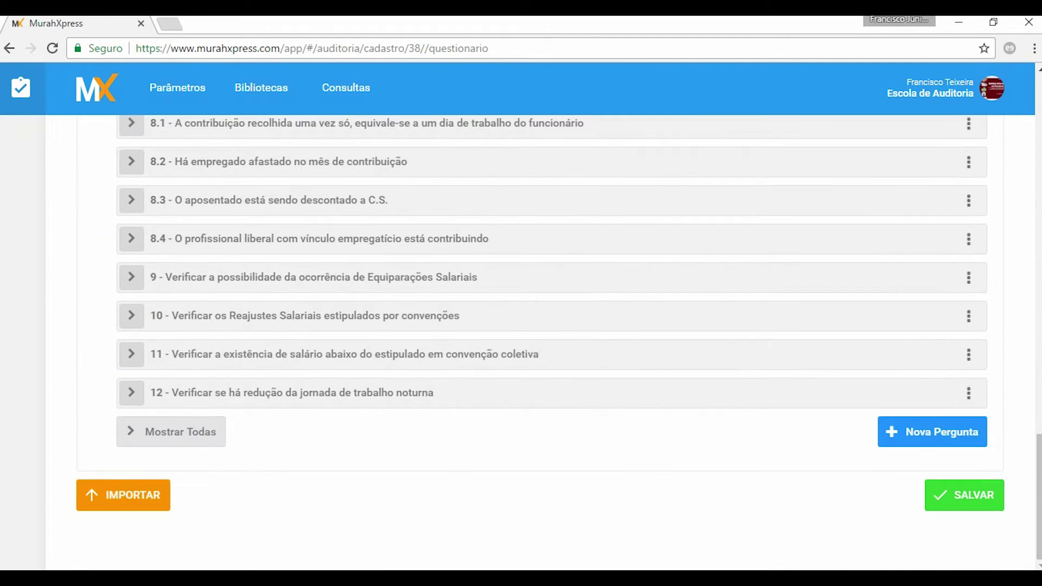
{"action": "scroll", "coordinate": [551, 341], "scroll_direction": "up", "scroll_amount": 15}
{"action": "scroll", "coordinate": [551, 342], "scroll_direction": "up", "scroll_amount": 10}
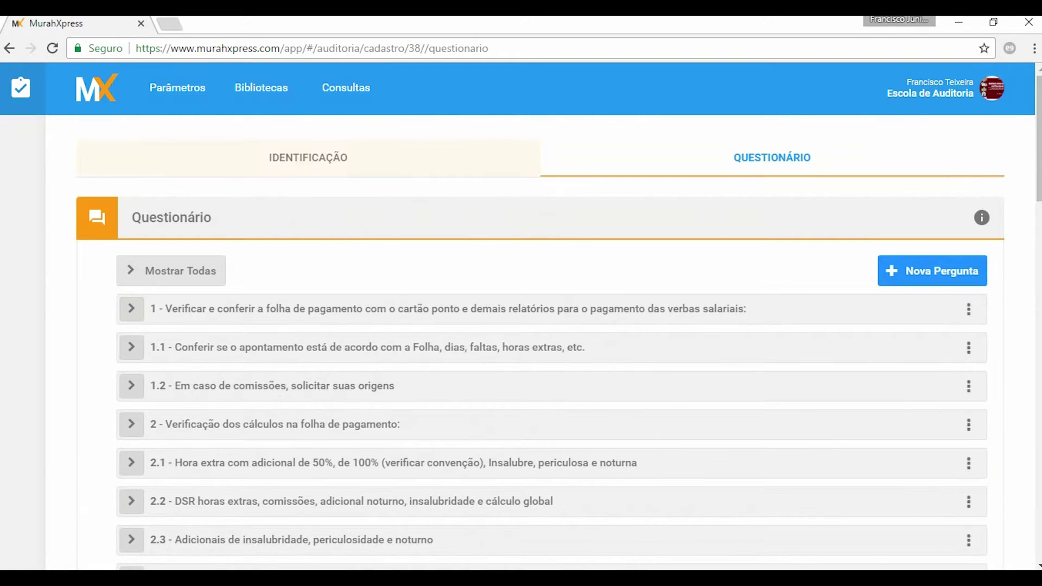
{"action": "left_click", "coordinate": [302, 158]}
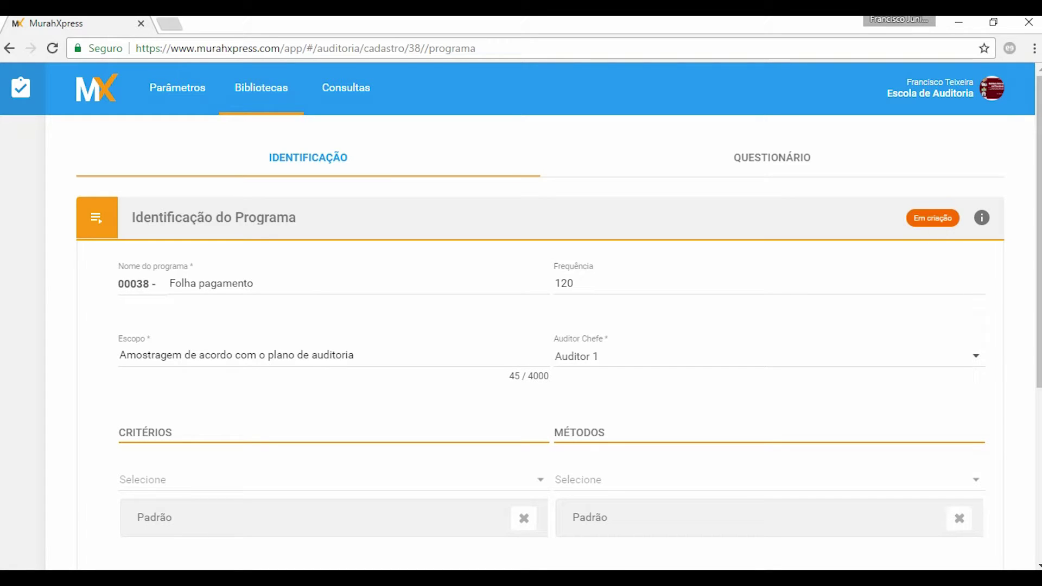
Review the audit's questionnaire again from the first question to the last
{"action": "left_click", "coordinate": [772, 157]}
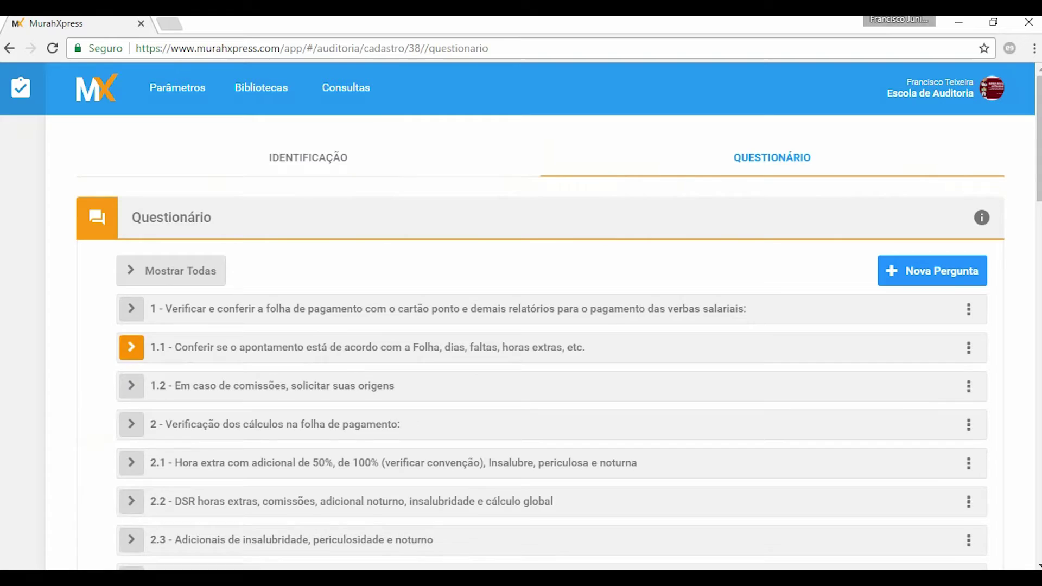
{"action": "scroll", "coordinate": [131, 347], "scroll_direction": "down", "scroll_amount": 4}
{"action": "scroll", "coordinate": [131, 347], "scroll_direction": "down", "scroll_amount": 7}
{"action": "scroll", "coordinate": [130, 385], "scroll_direction": "down", "scroll_amount": 7}
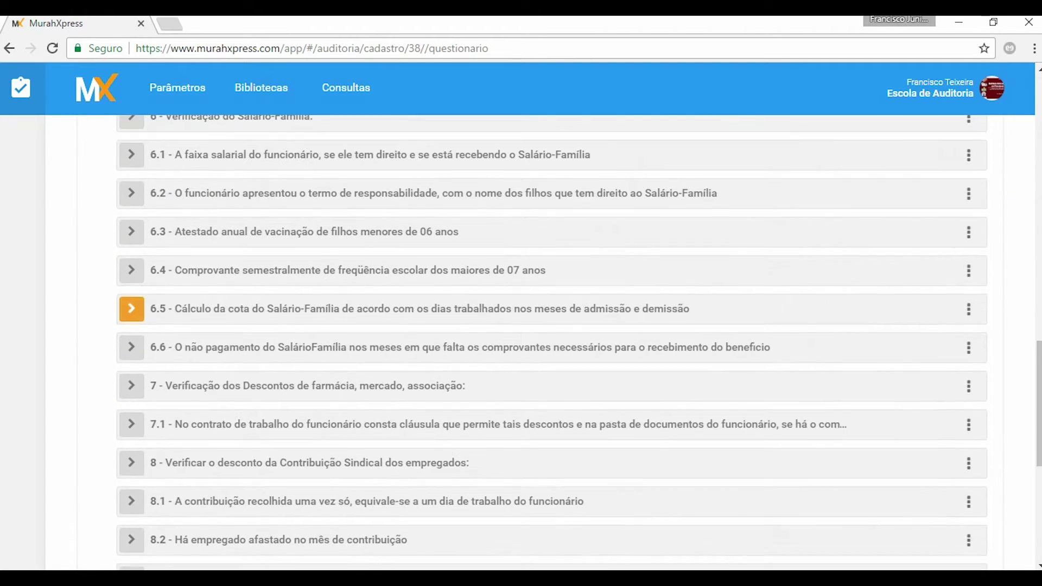
{"action": "scroll", "coordinate": [130, 385], "scroll_direction": "down", "scroll_amount": 5}
{"action": "scroll", "coordinate": [131, 390], "scroll_direction": "up", "scroll_amount": 20}
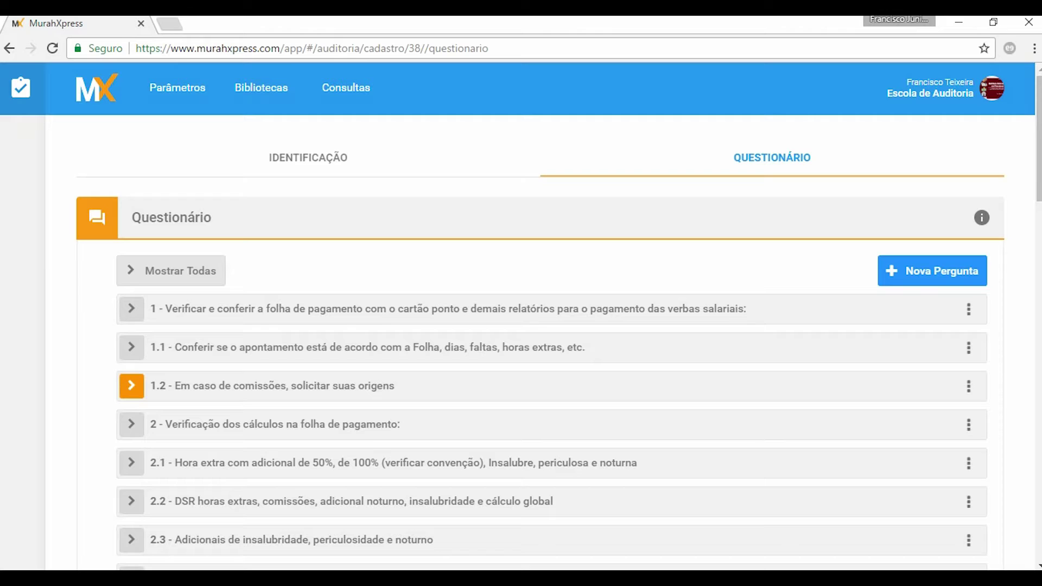
Start a new questionnaire in the Biblioteca de Questionário and look over its blank form
{"action": "left_click", "coordinate": [261, 88]}
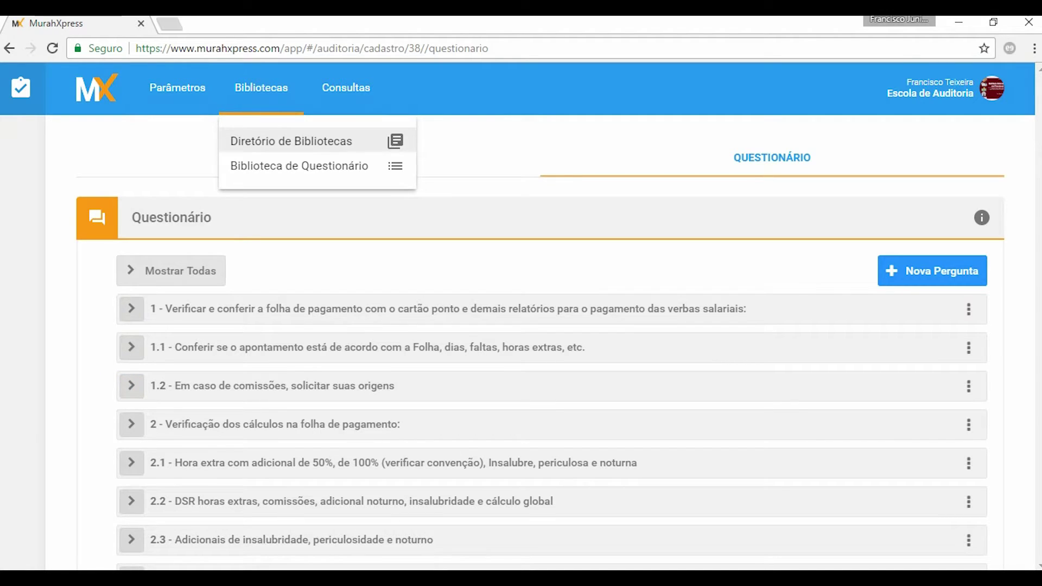
{"action": "left_click", "coordinate": [293, 165]}
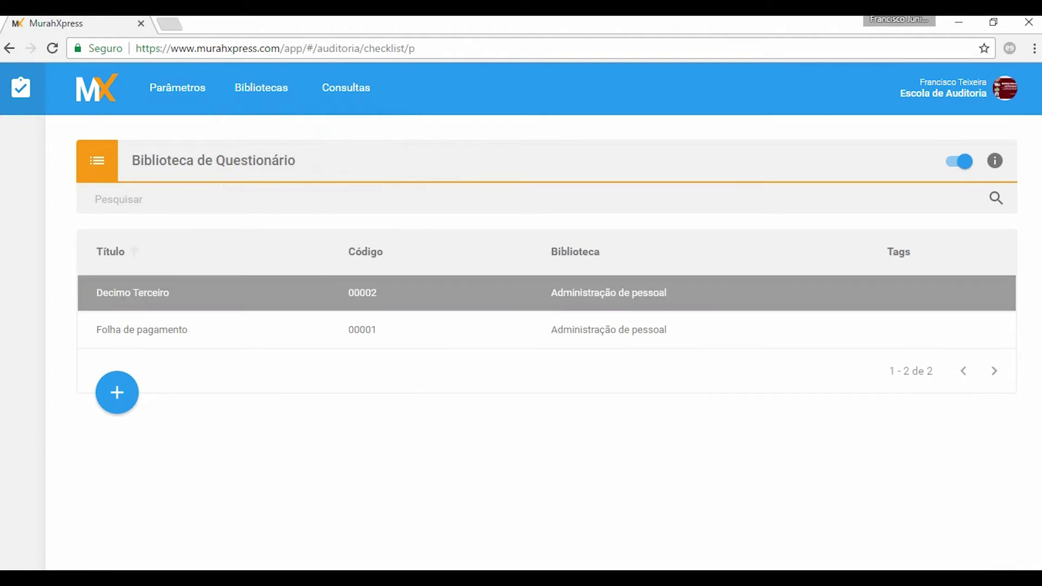
{"action": "left_click", "coordinate": [117, 392]}
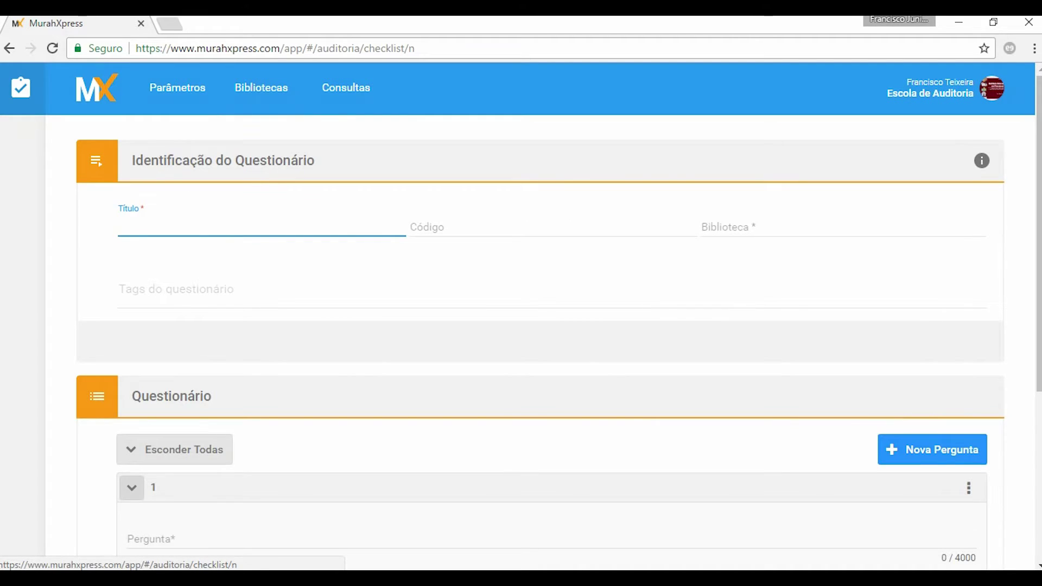
{"action": "scroll", "coordinate": [540, 341], "scroll_direction": "down", "scroll_amount": 5}
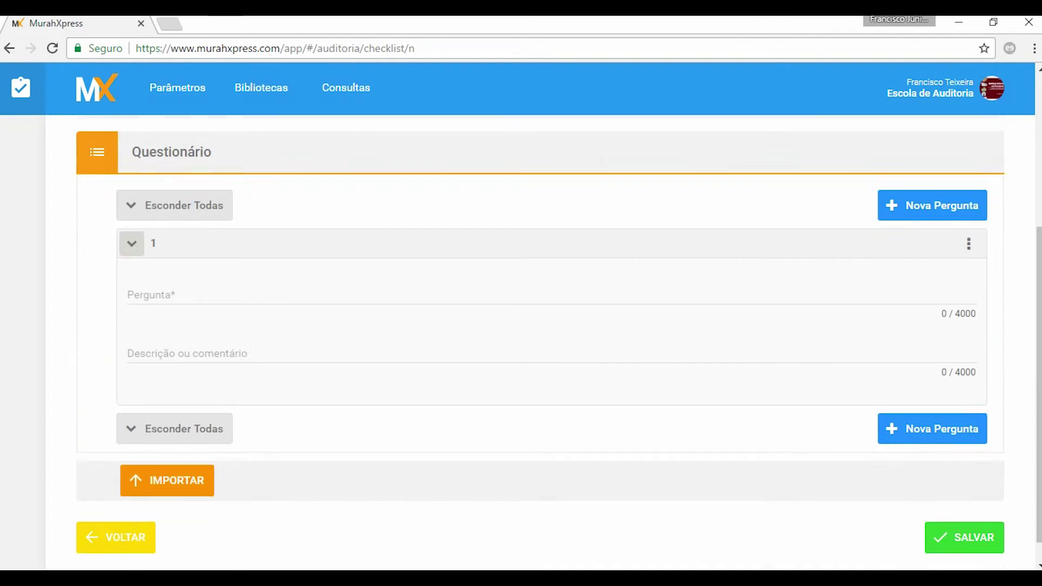
{"action": "scroll", "coordinate": [539, 342], "scroll_direction": "up", "scroll_amount": 5}
{"action": "scroll", "coordinate": [540, 352], "scroll_direction": "down", "scroll_amount": 5}
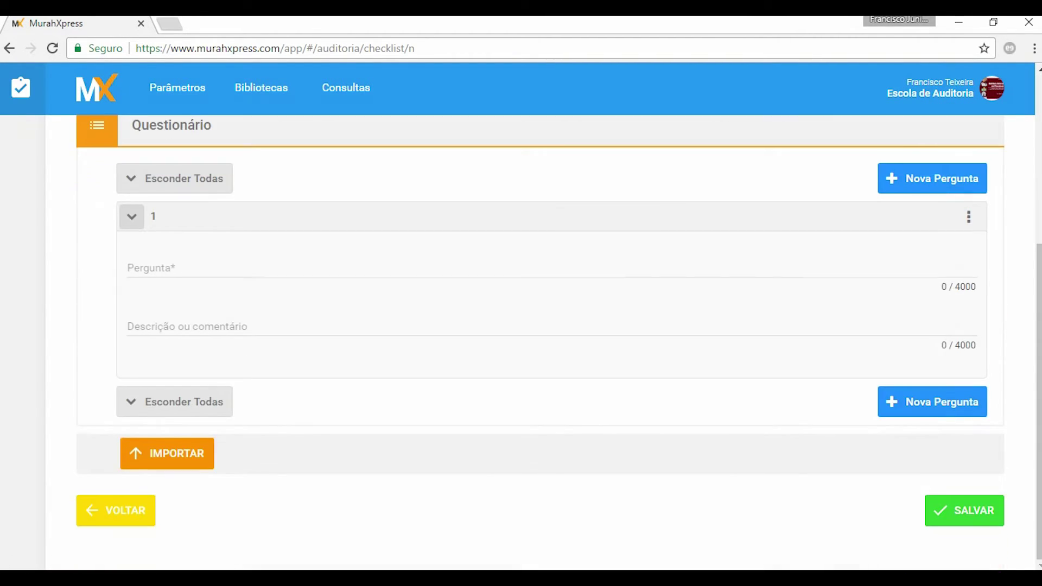
{"action": "scroll", "coordinate": [539, 353], "scroll_direction": "up", "scroll_amount": 5}
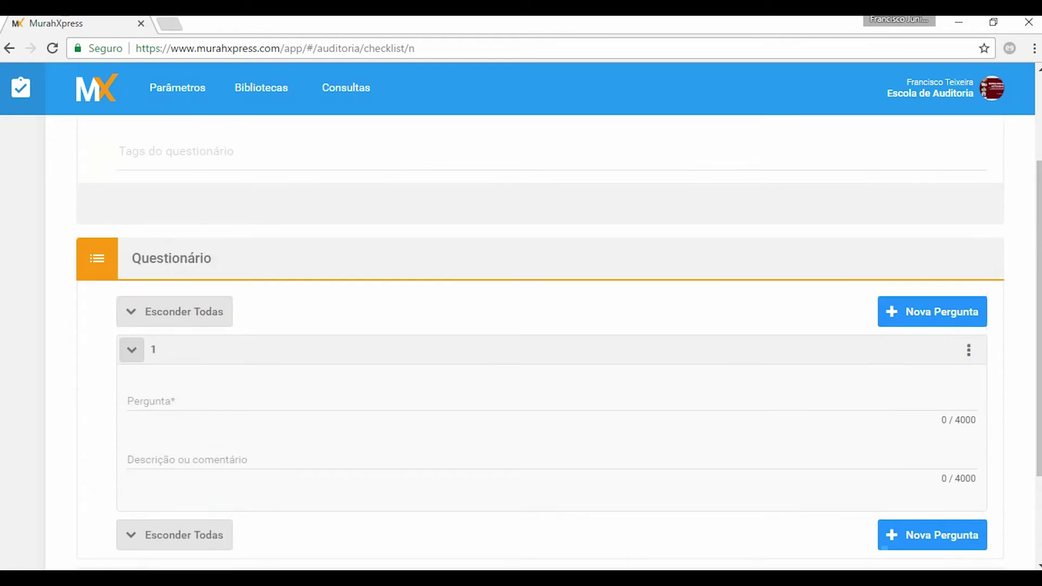
Title the questionnaire Decimo Terceiro Salário and assign it to the Administração de pessoal library
{"action": "type", "text": "De"}
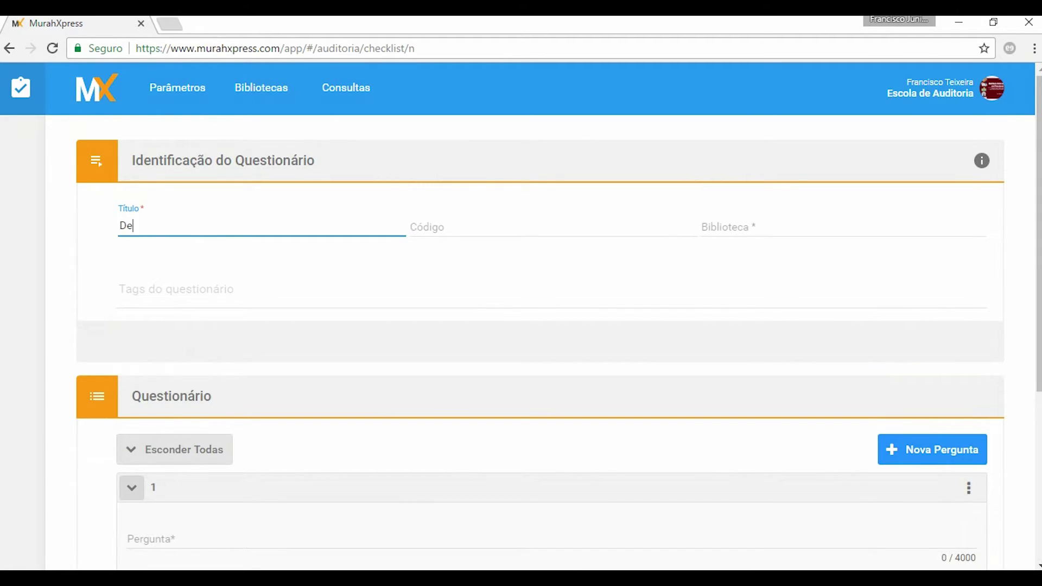
{"action": "type", "text": "cimo Terceiro Salário"}
{"action": "left_click", "coordinate": [728, 226]}
{"action": "left_click", "coordinate": [775, 253]}
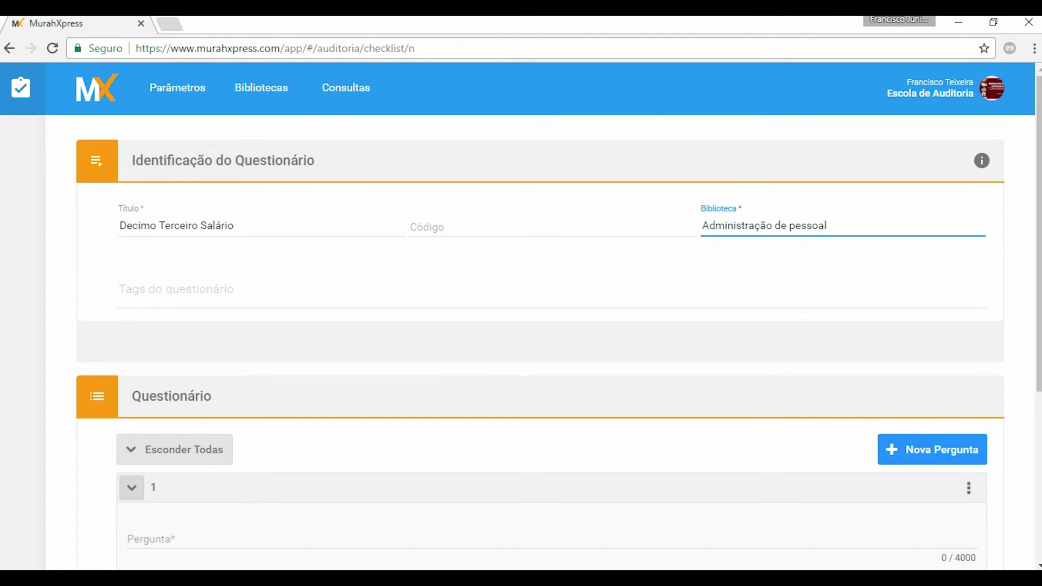
Download the questionnaire import template from the upload options and open the spreadsheet in Excel
{"action": "scroll", "coordinate": [539, 326], "scroll_direction": "down", "scroll_amount": 5}
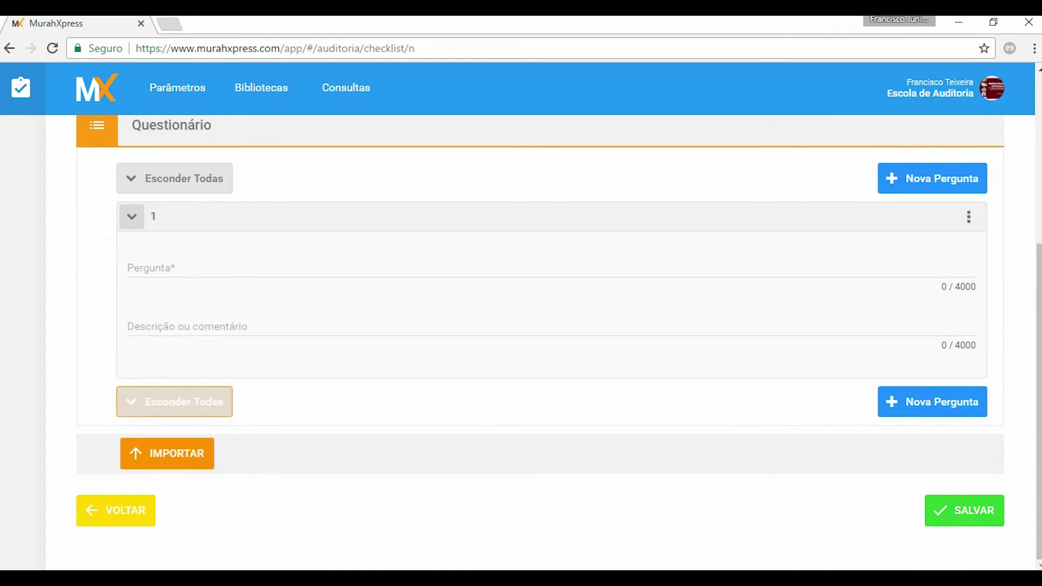
{"action": "left_click", "coordinate": [193, 454]}
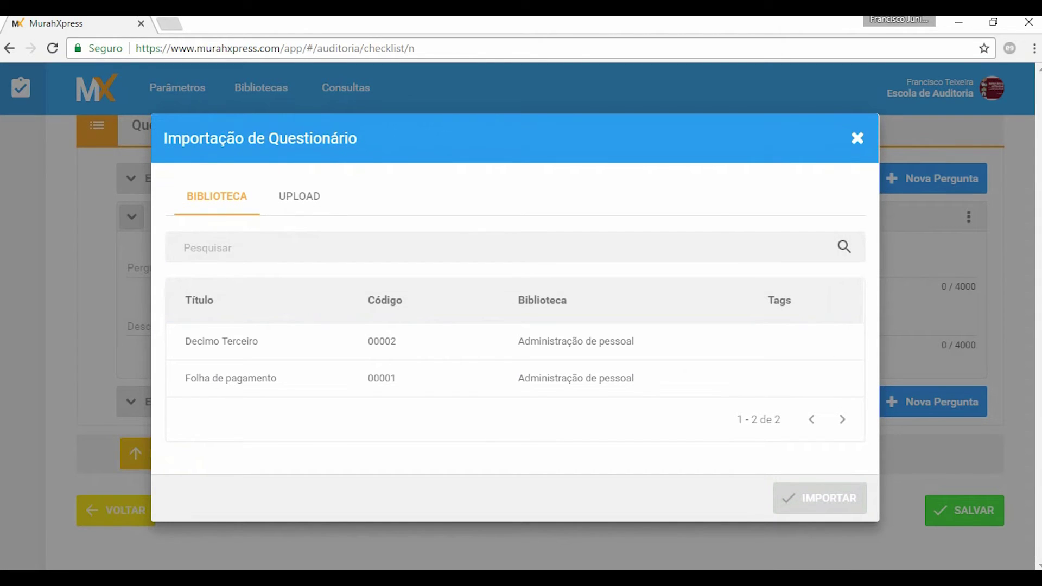
{"action": "left_click", "coordinate": [299, 196]}
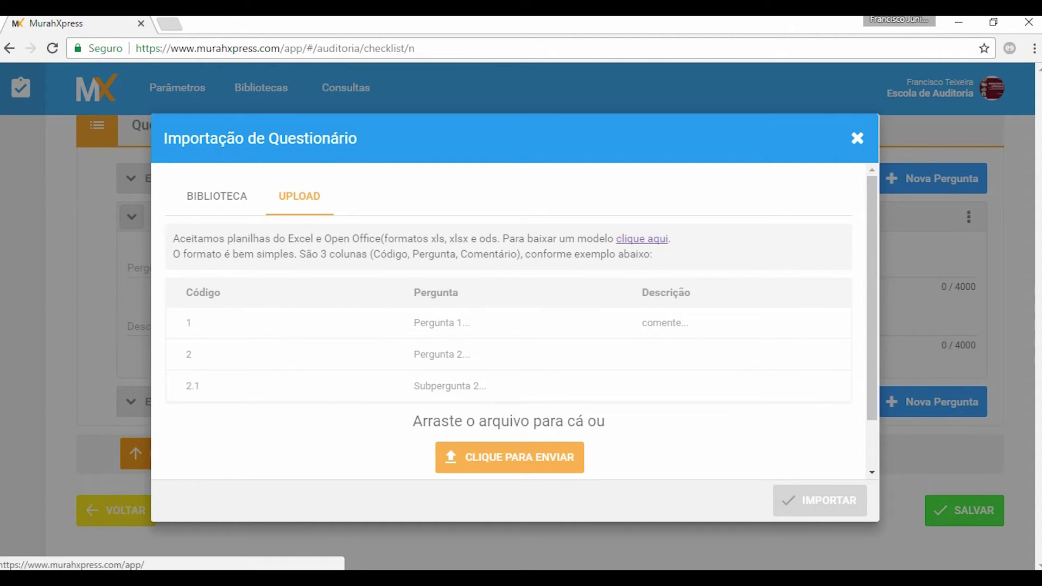
{"action": "left_click", "coordinate": [642, 239]}
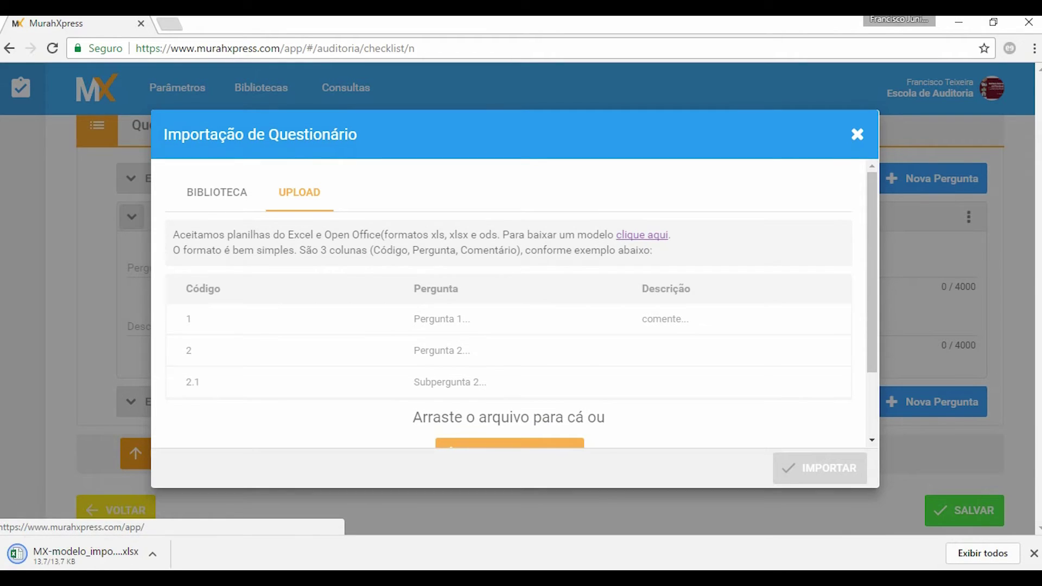
{"action": "left_click", "coordinate": [104, 555]}
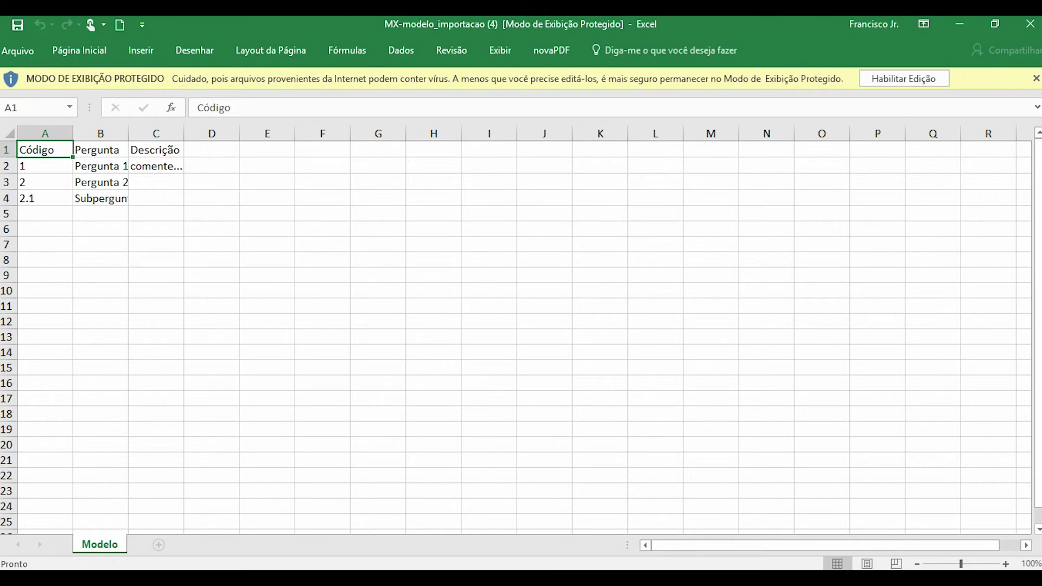
Examine the template's Código, Pergunta and Descrição columns, widening the Pergunta column, and close the workbook
{"action": "left_click_drag", "start_coordinate": [46, 165], "coordinate": [45, 321]}
{"action": "left_click_drag", "start_coordinate": [128, 133], "coordinate": [413, 133]}
{"action": "left_click", "coordinate": [243, 165]}
{"action": "left_click_drag", "start_coordinate": [243, 166], "coordinate": [243, 244]}
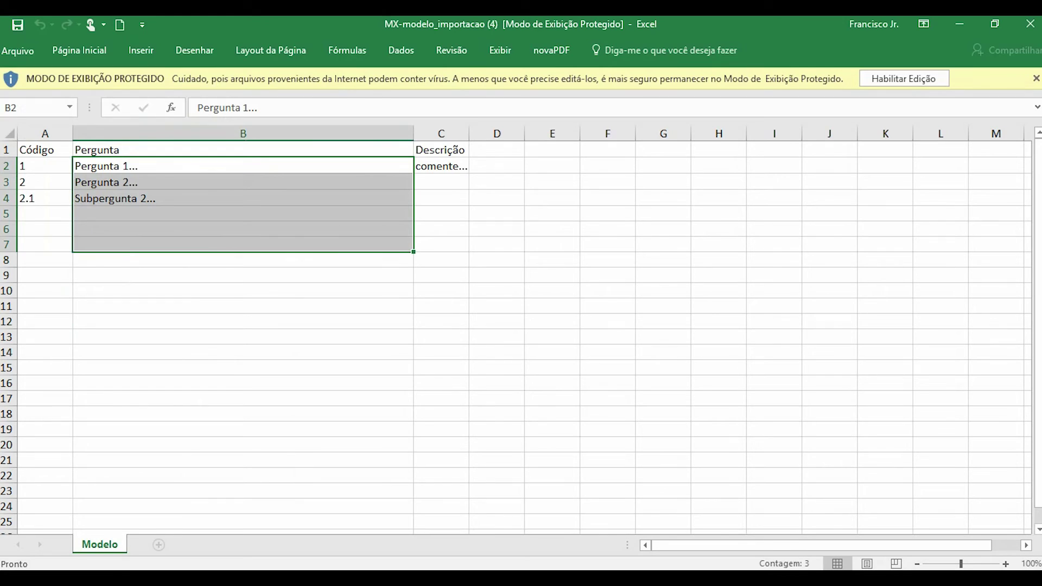
{"action": "left_click", "coordinate": [441, 150]}
{"action": "left_click", "coordinate": [440, 165]}
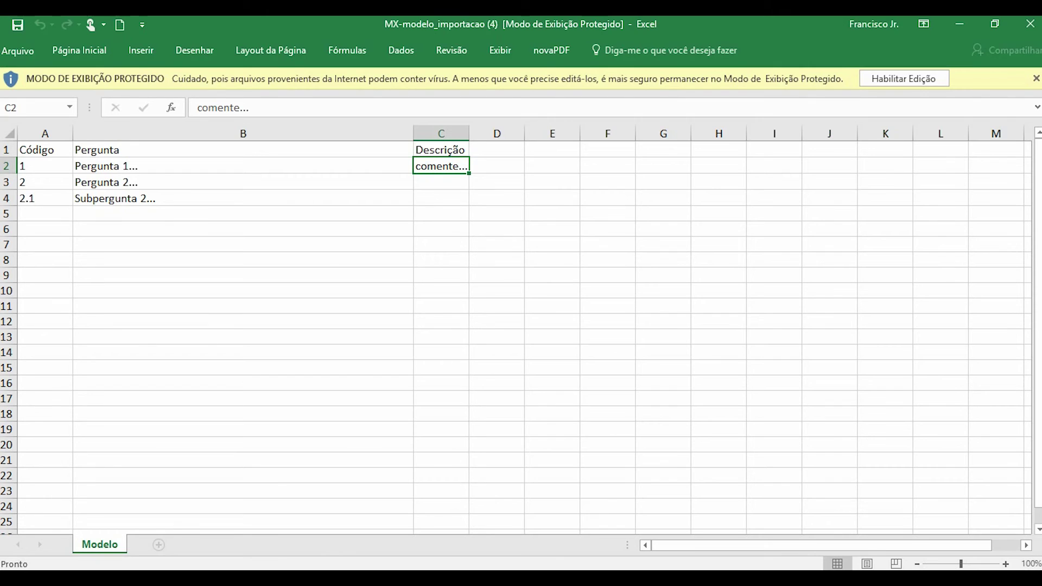
{"action": "left_click", "coordinate": [1029, 24]}
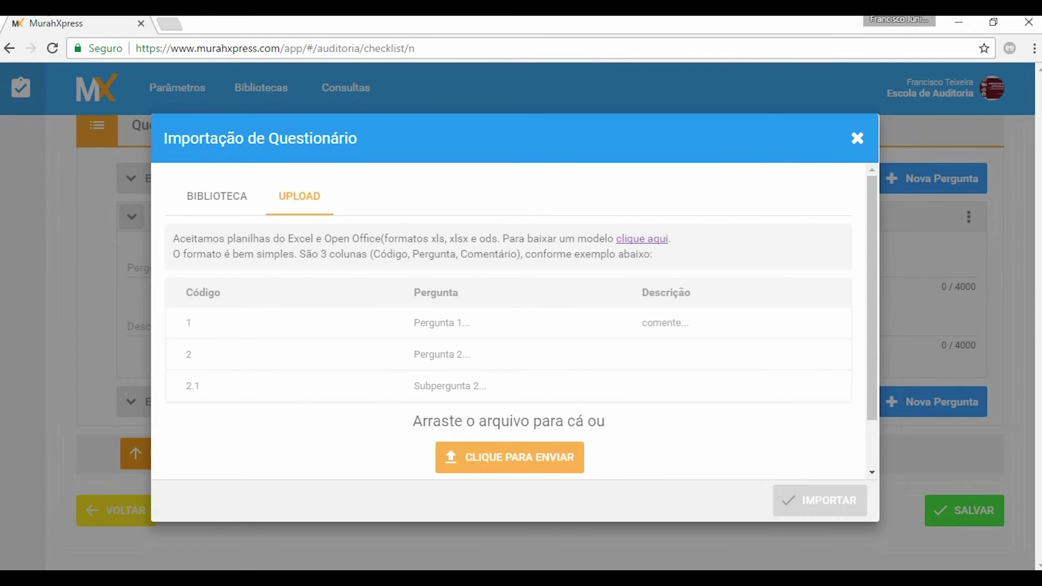
Import the questions from the Decimo terceiro salario spreadsheet into the new questionnaire
{"action": "scroll", "coordinate": [522, 319], "scroll_direction": "down", "scroll_amount": 1}
{"action": "scroll", "coordinate": [522, 319], "scroll_direction": "up", "scroll_amount": 1}
{"action": "scroll", "coordinate": [522, 321], "scroll_direction": "down", "scroll_amount": 1}
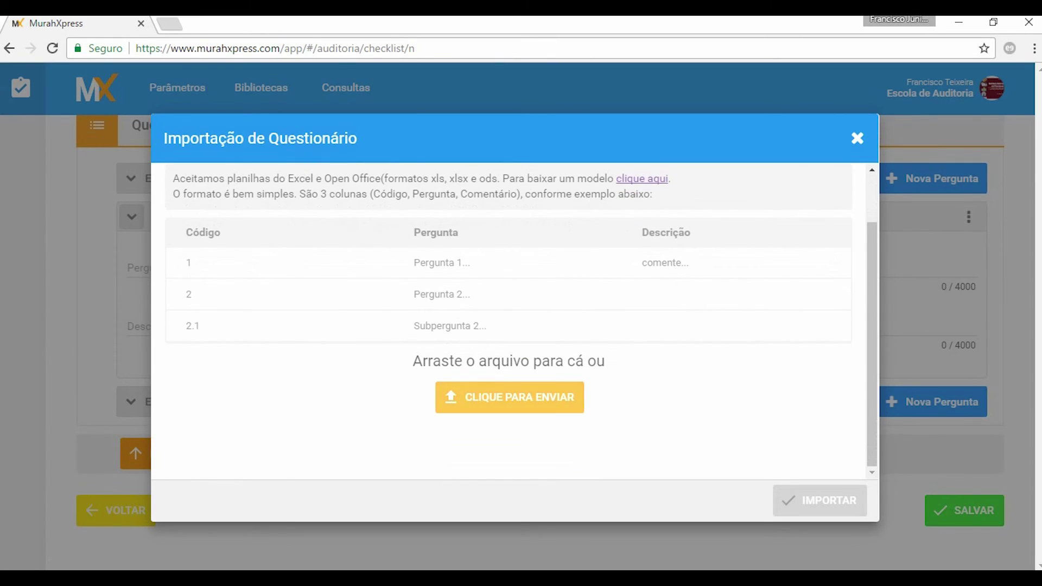
{"action": "scroll", "coordinate": [522, 321], "scroll_direction": "up", "scroll_amount": 1}
{"action": "left_click", "coordinate": [509, 457]}
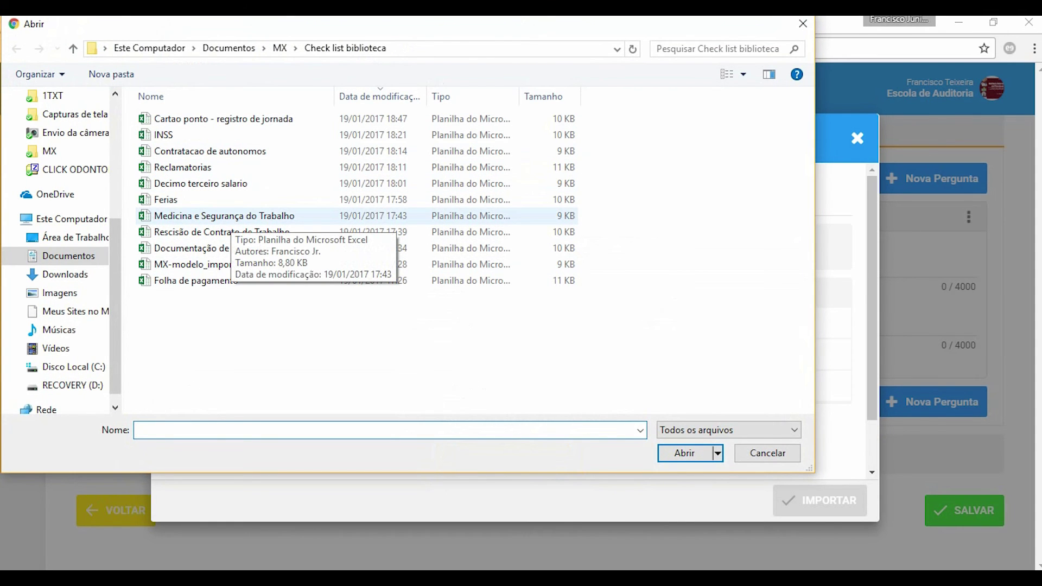
{"action": "left_click", "coordinate": [230, 183]}
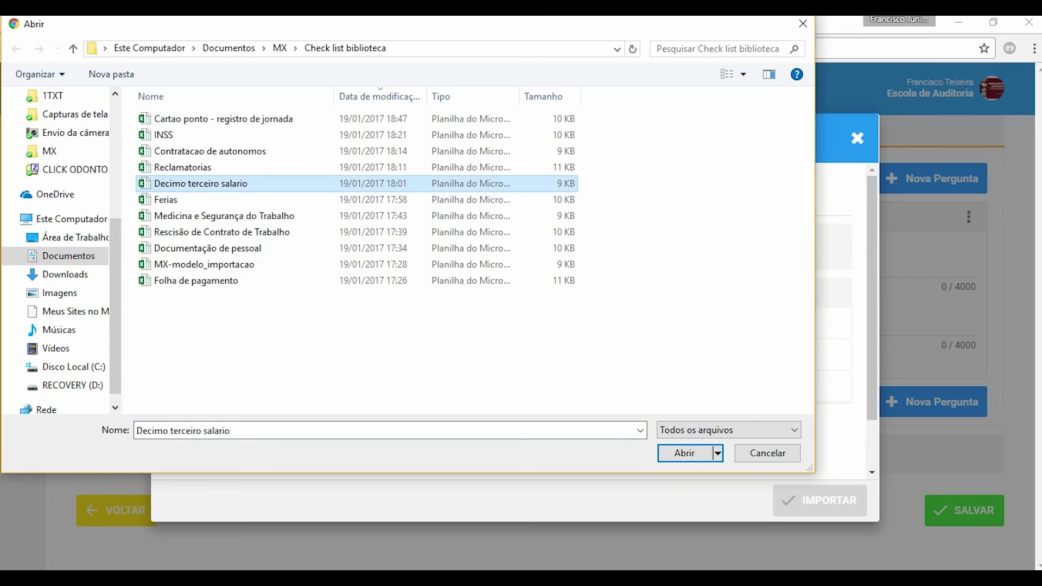
{"action": "key", "text": "Return"}
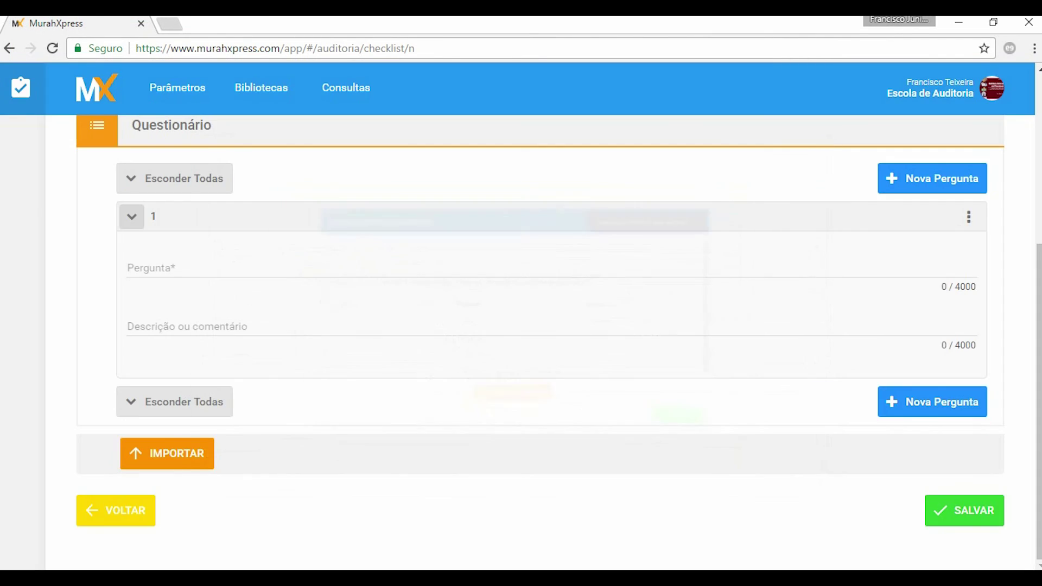
{"action": "scroll", "coordinate": [132, 489], "scroll_direction": "up", "scroll_amount": 5}
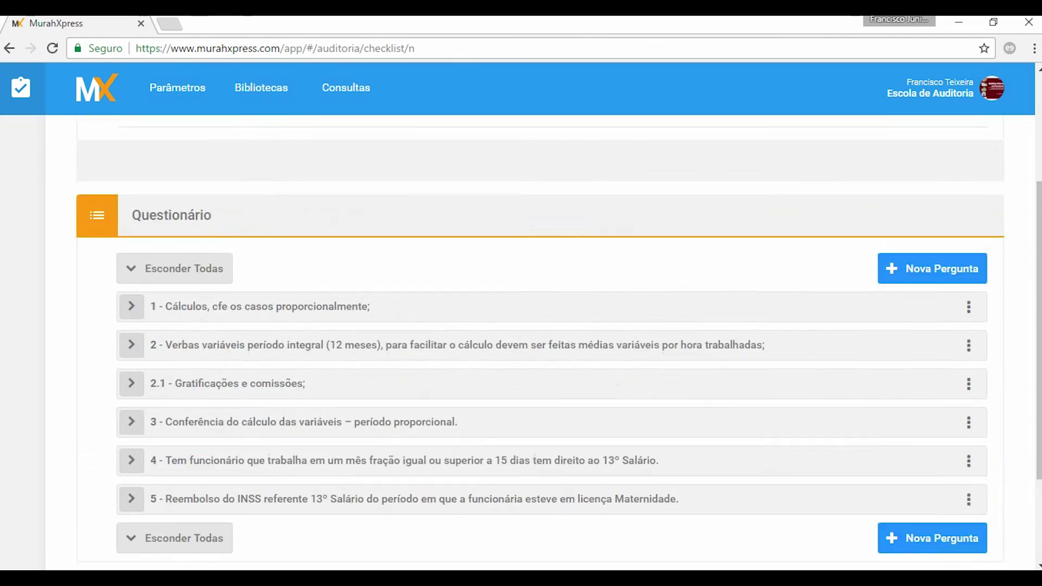
Save the Decimo Terceiro Salário questionnaire with its imported questions
{"action": "scroll", "coordinate": [131, 488], "scroll_direction": "down", "scroll_amount": 6}
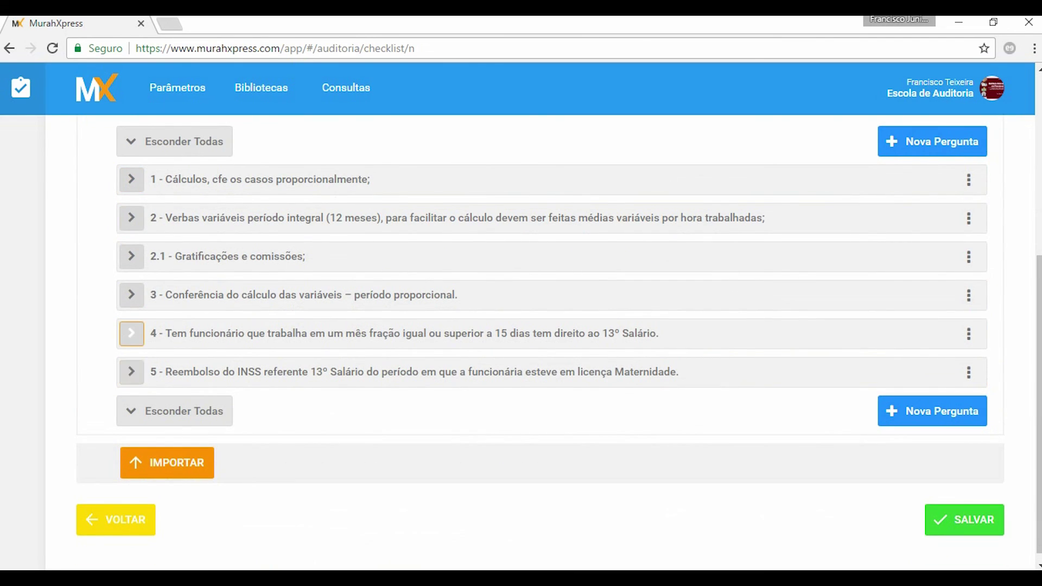
{"action": "left_click", "coordinate": [964, 519]}
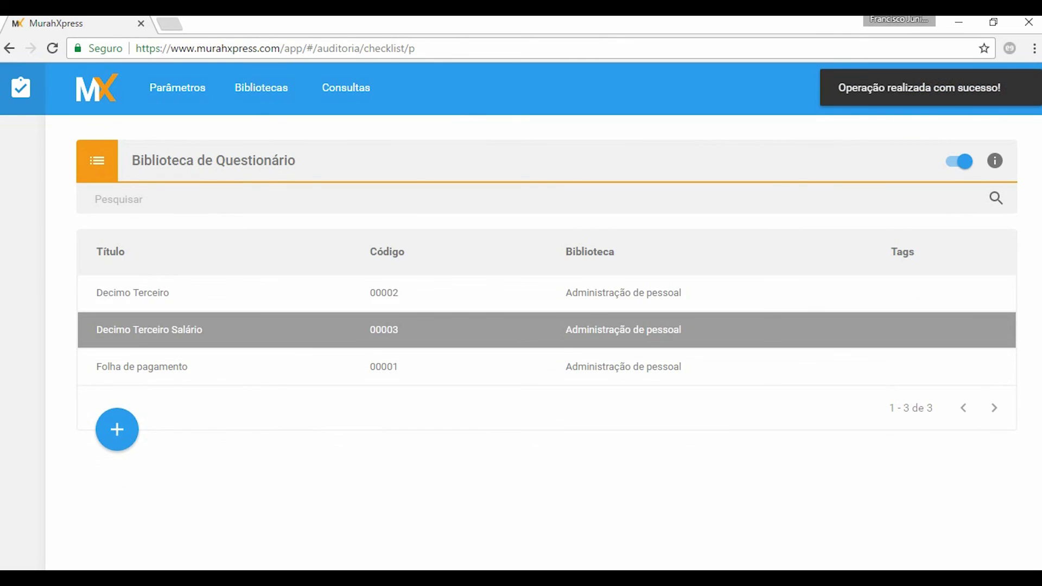
Check the Administração de pessoal entry in the library directory, and return to the questionnaire library list
{"action": "left_click", "coordinate": [261, 87]}
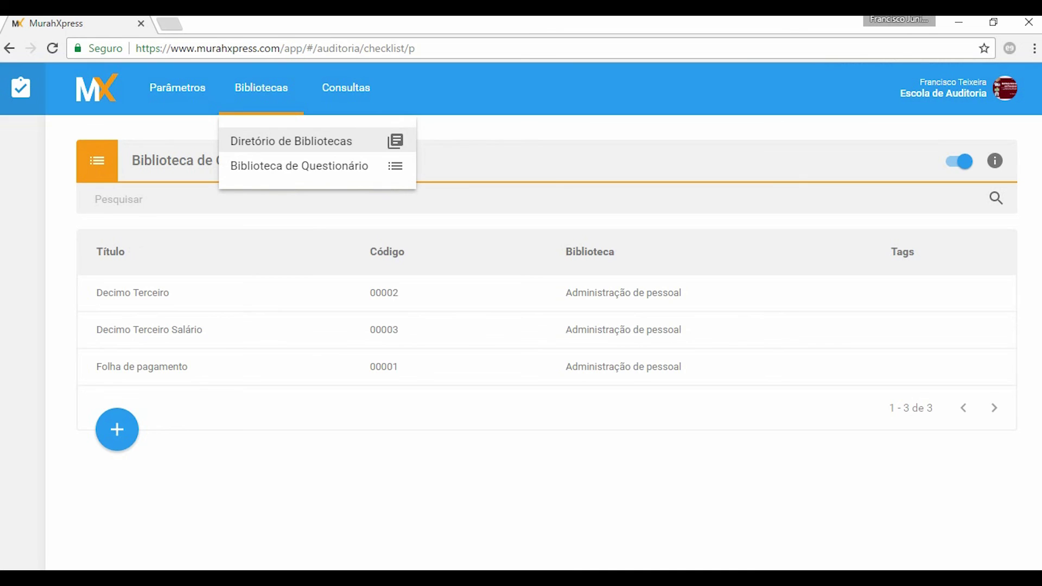
{"action": "left_click", "coordinate": [290, 141]}
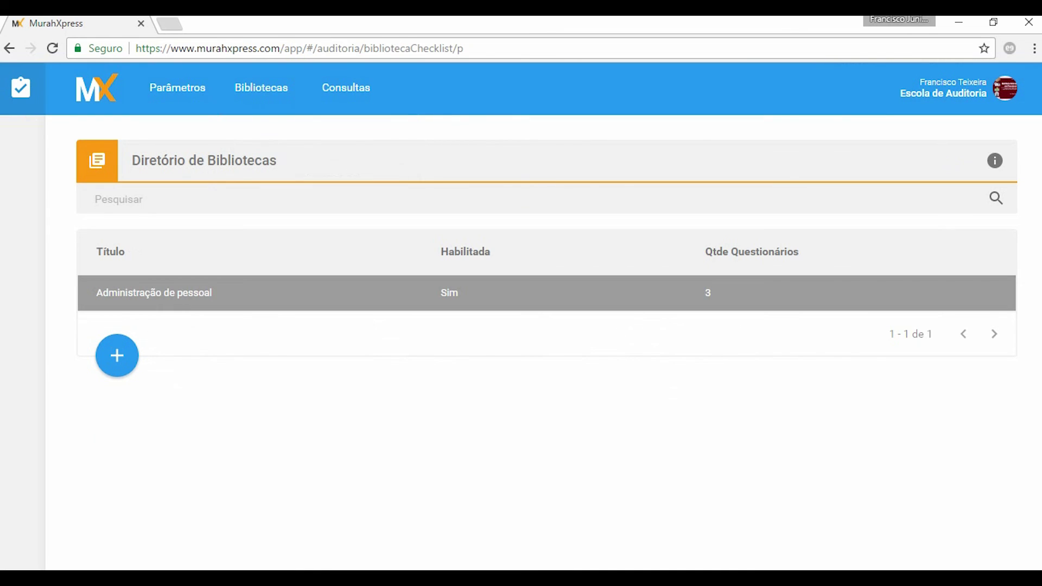
{"action": "left_click", "coordinate": [261, 88]}
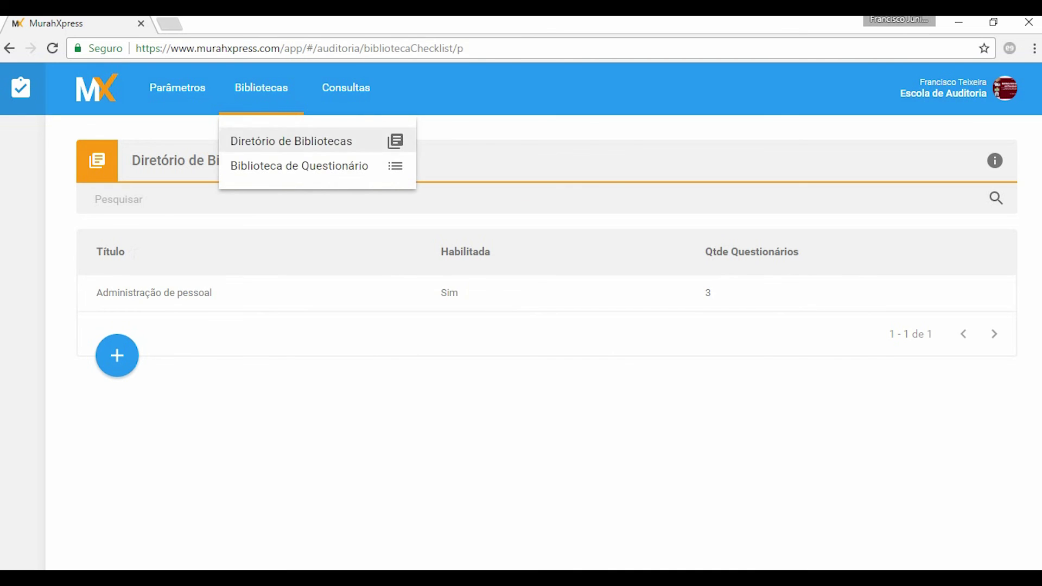
{"action": "left_click", "coordinate": [293, 165]}
{"action": "left_click", "coordinate": [548, 365]}
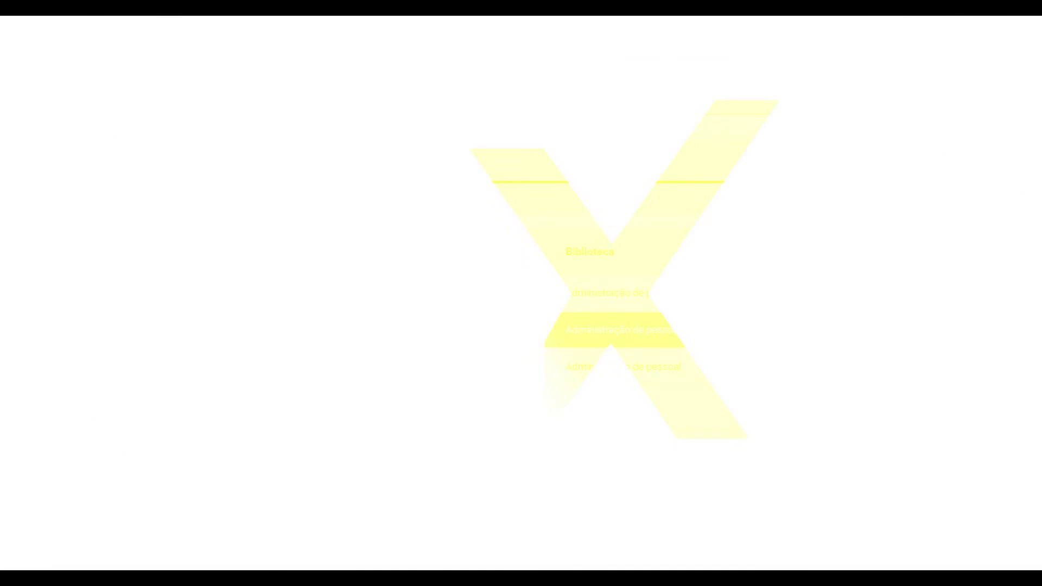